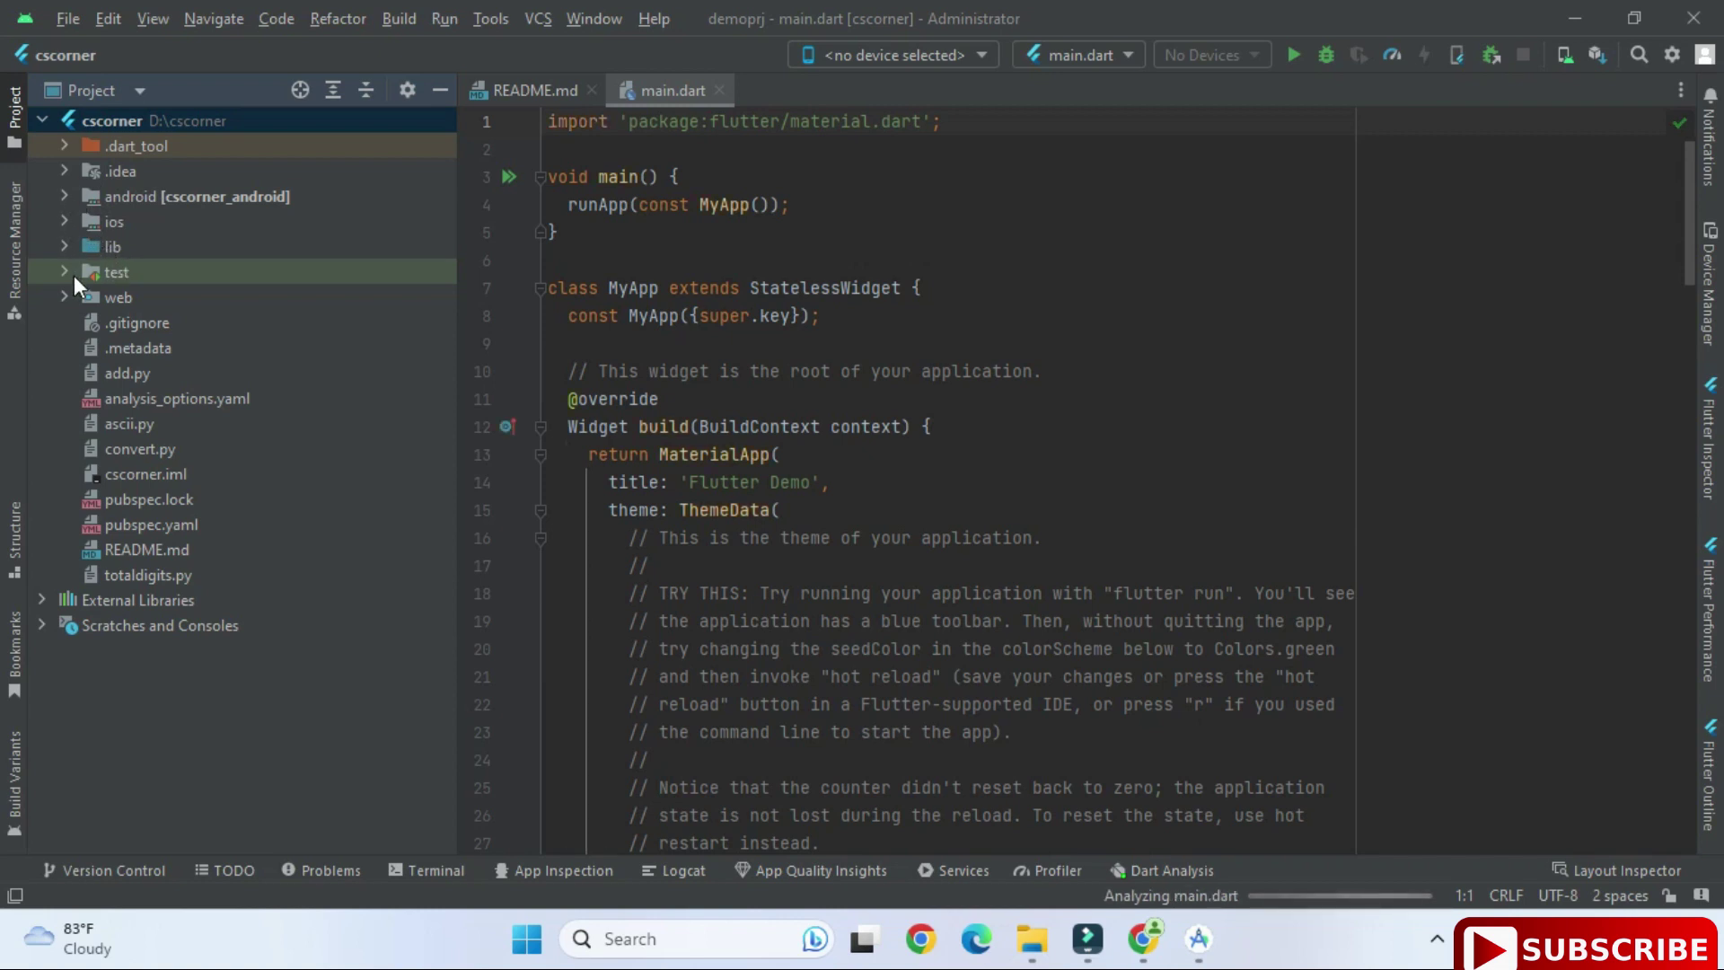
# Step: Examine the contents of the web, android and ios folders in the cscorner project tree
pyautogui.click(66, 297)
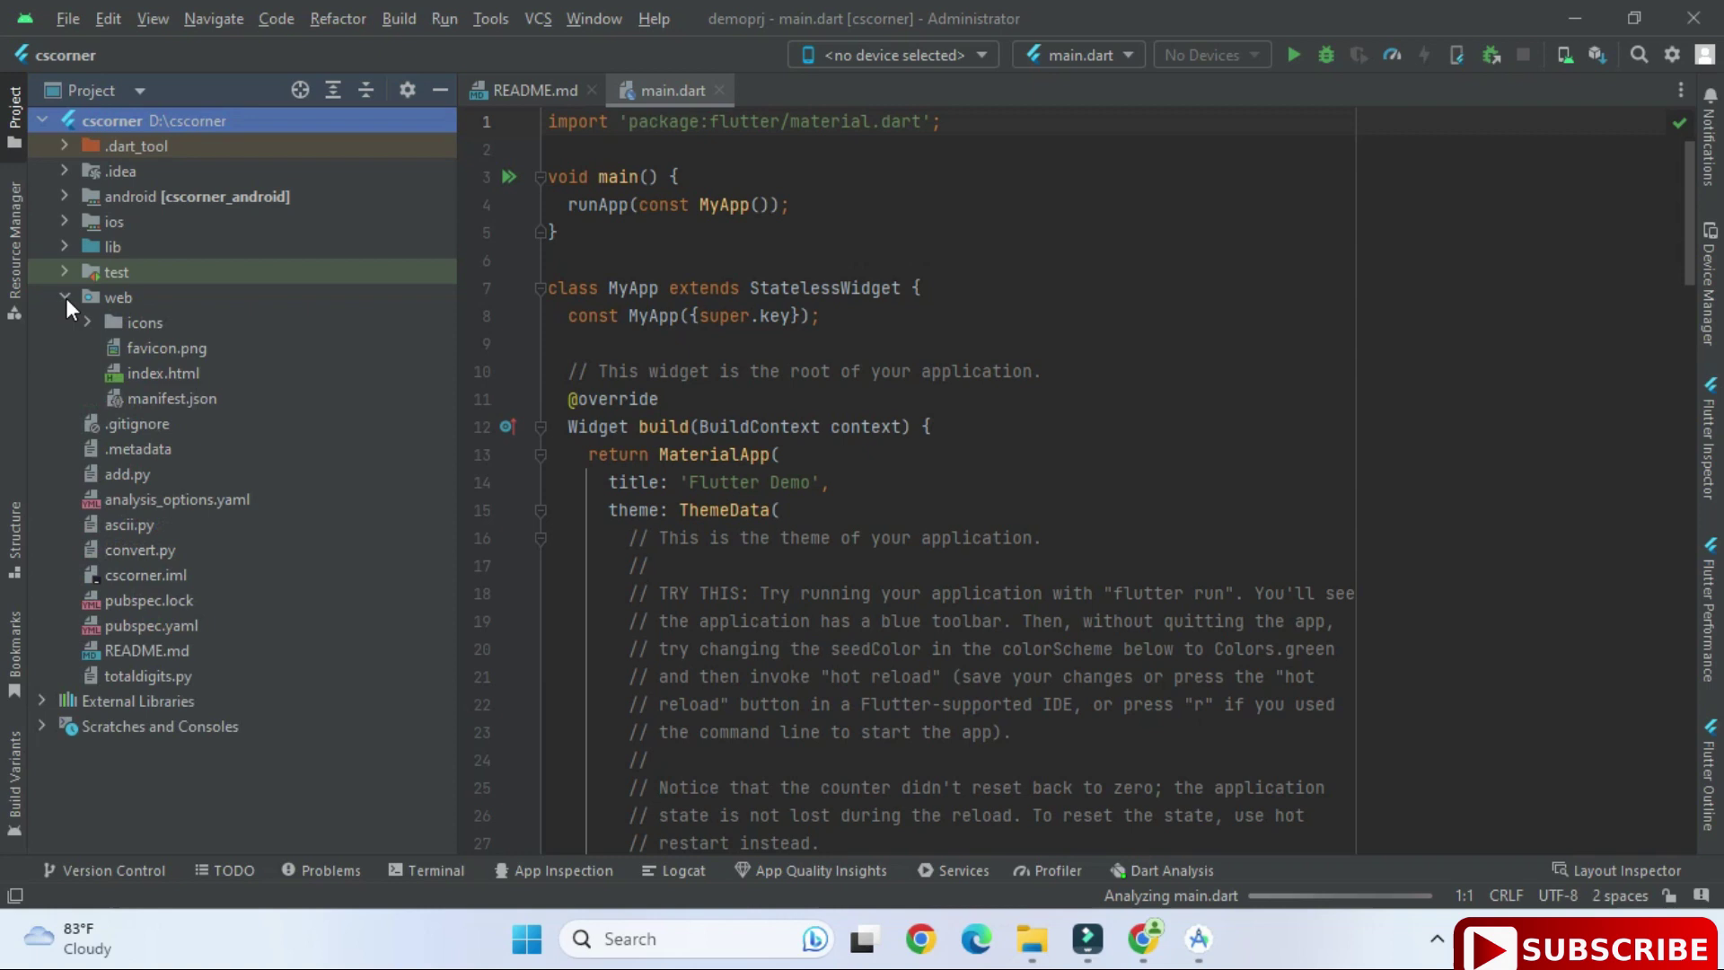
pyautogui.click(67, 298)
pyautogui.click(62, 296)
pyautogui.click(62, 296)
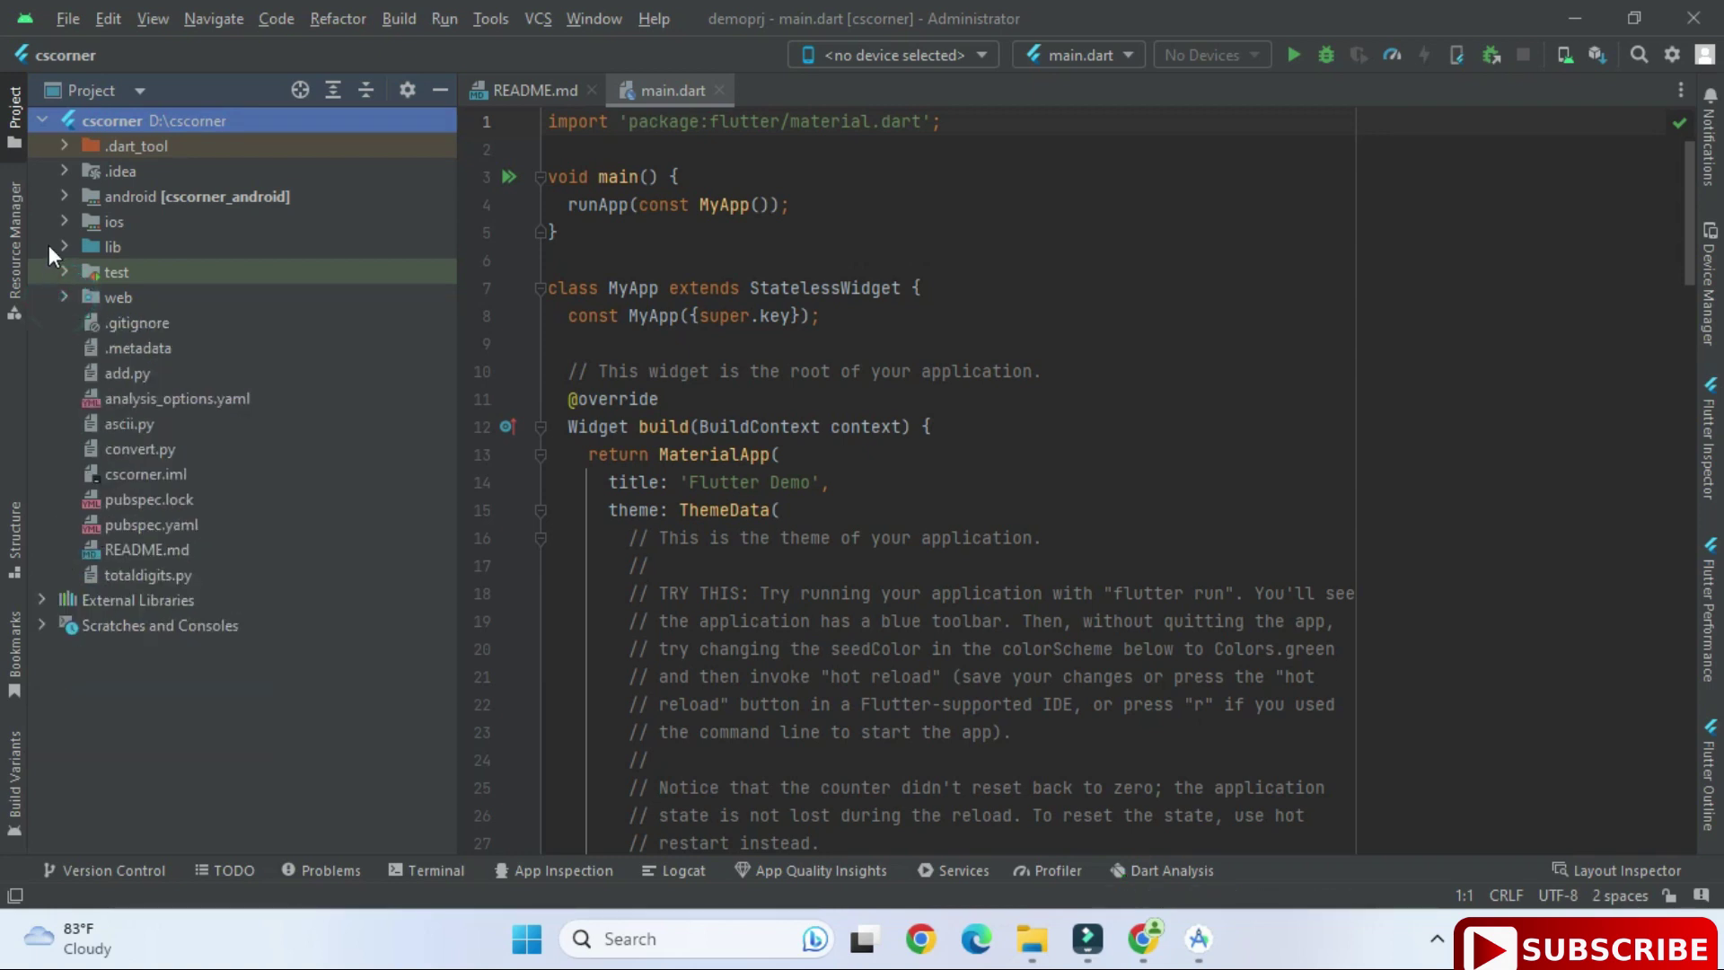
pyautogui.click(63, 196)
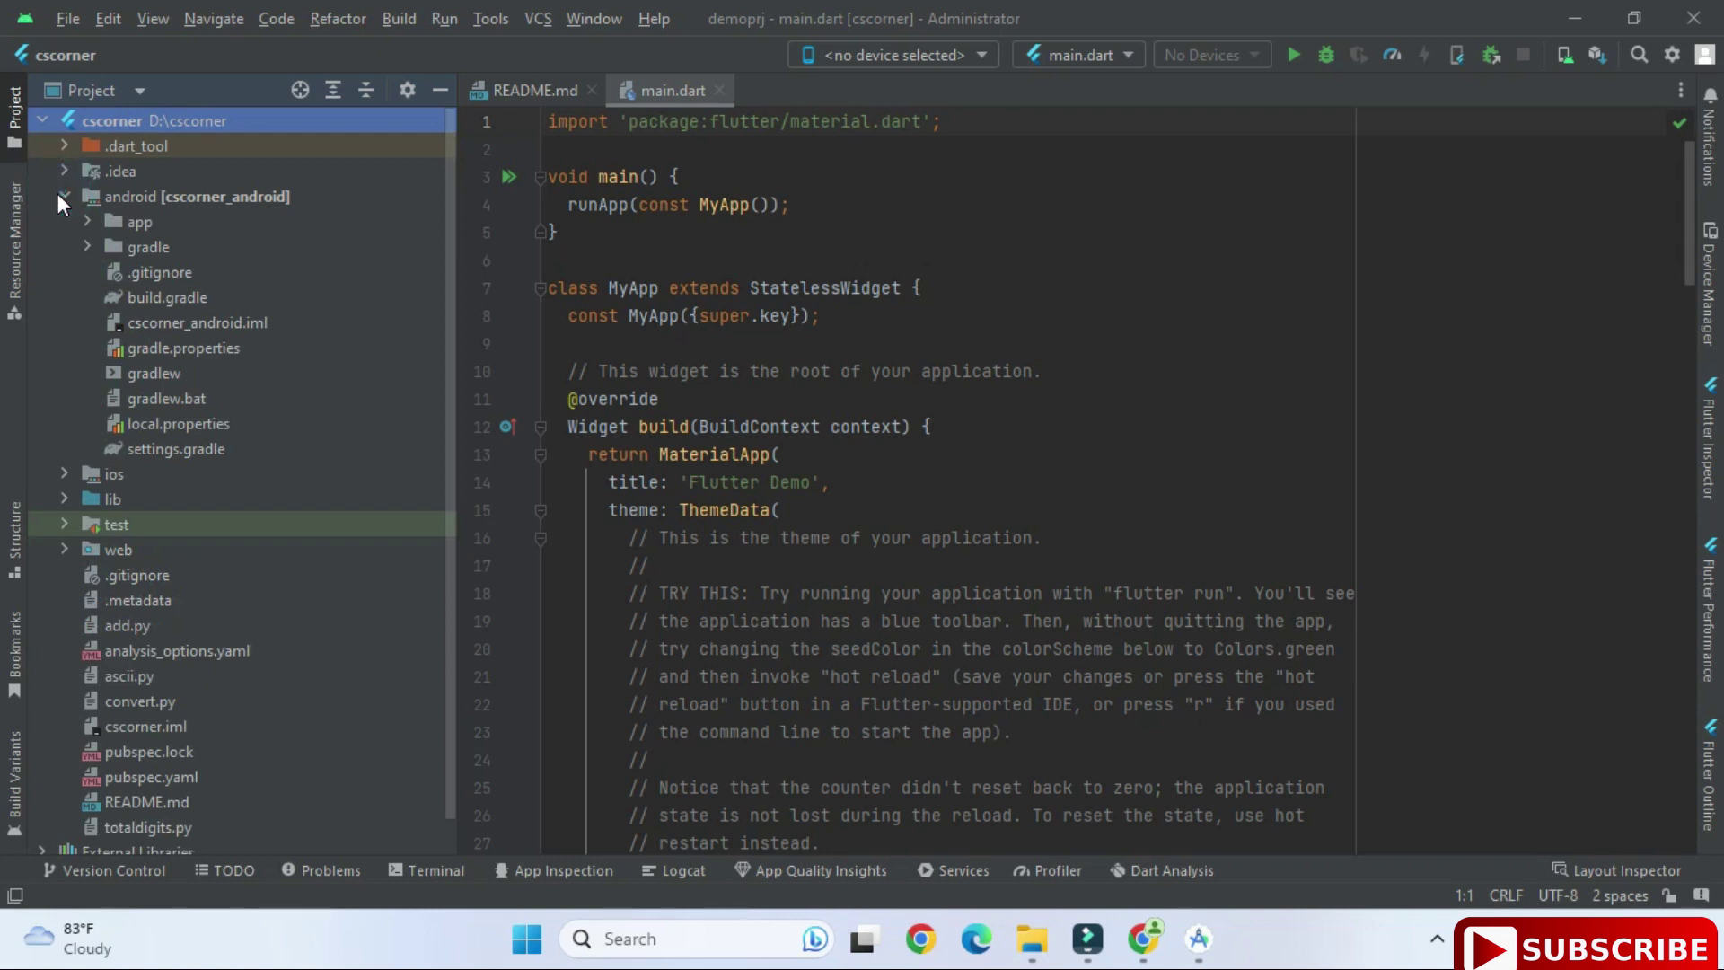
pyautogui.click(85, 221)
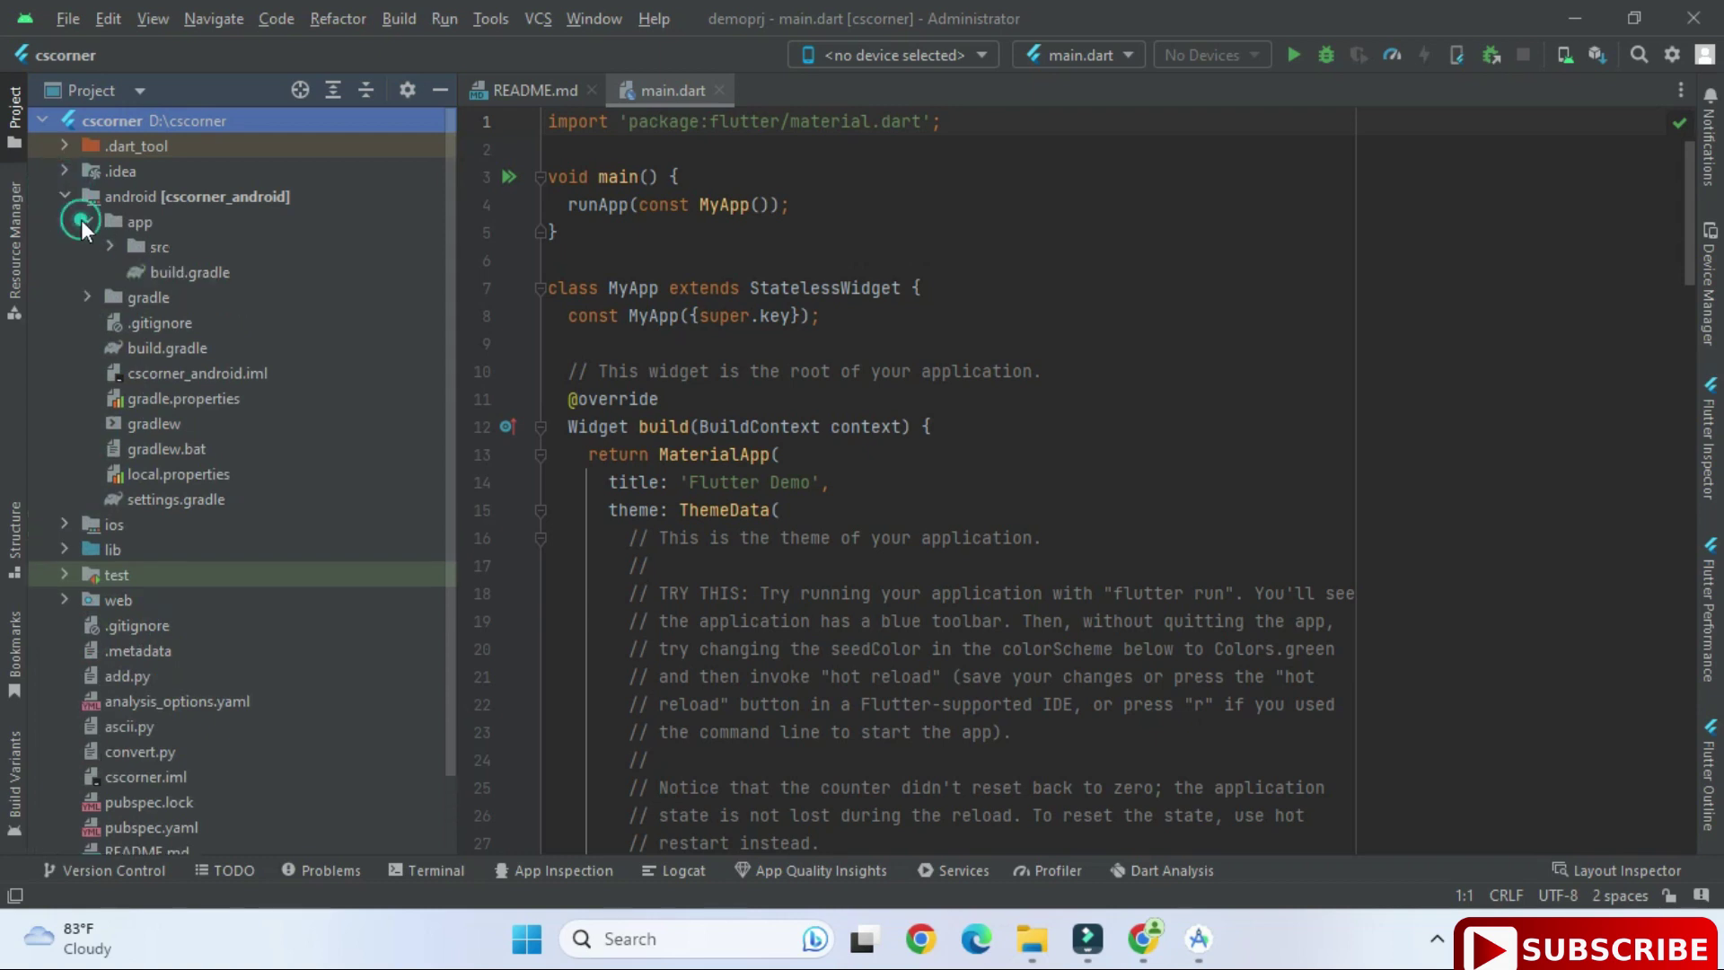
pyautogui.click(82, 221)
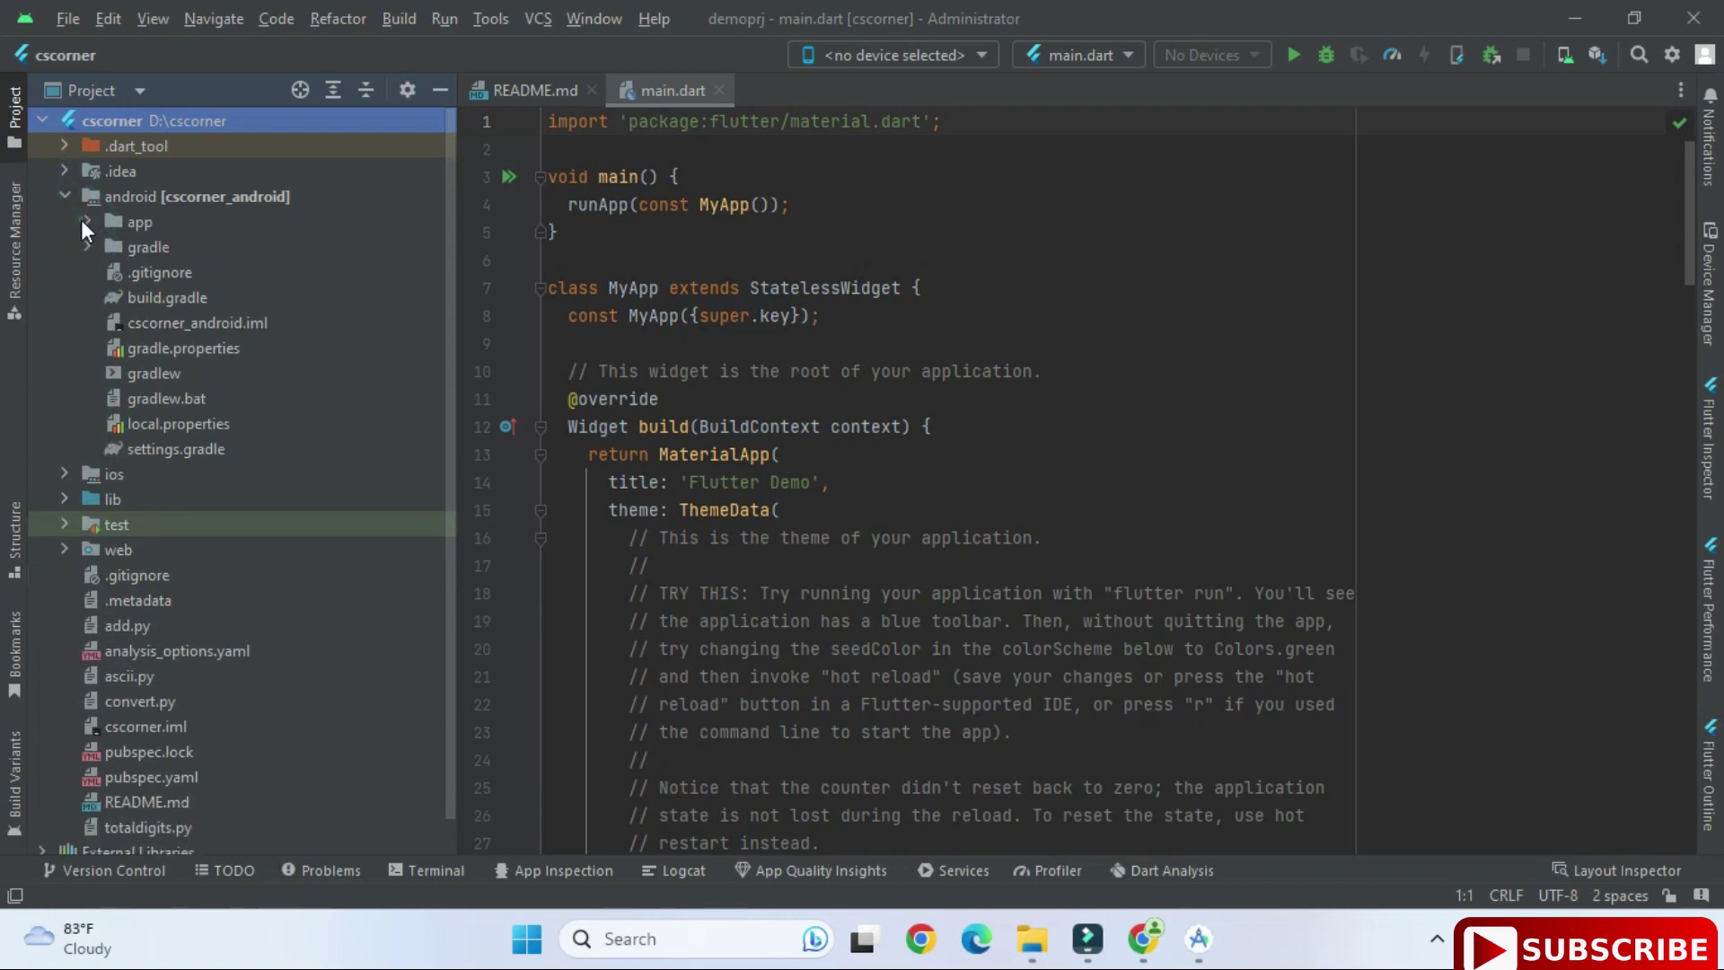
pyautogui.click(62, 195)
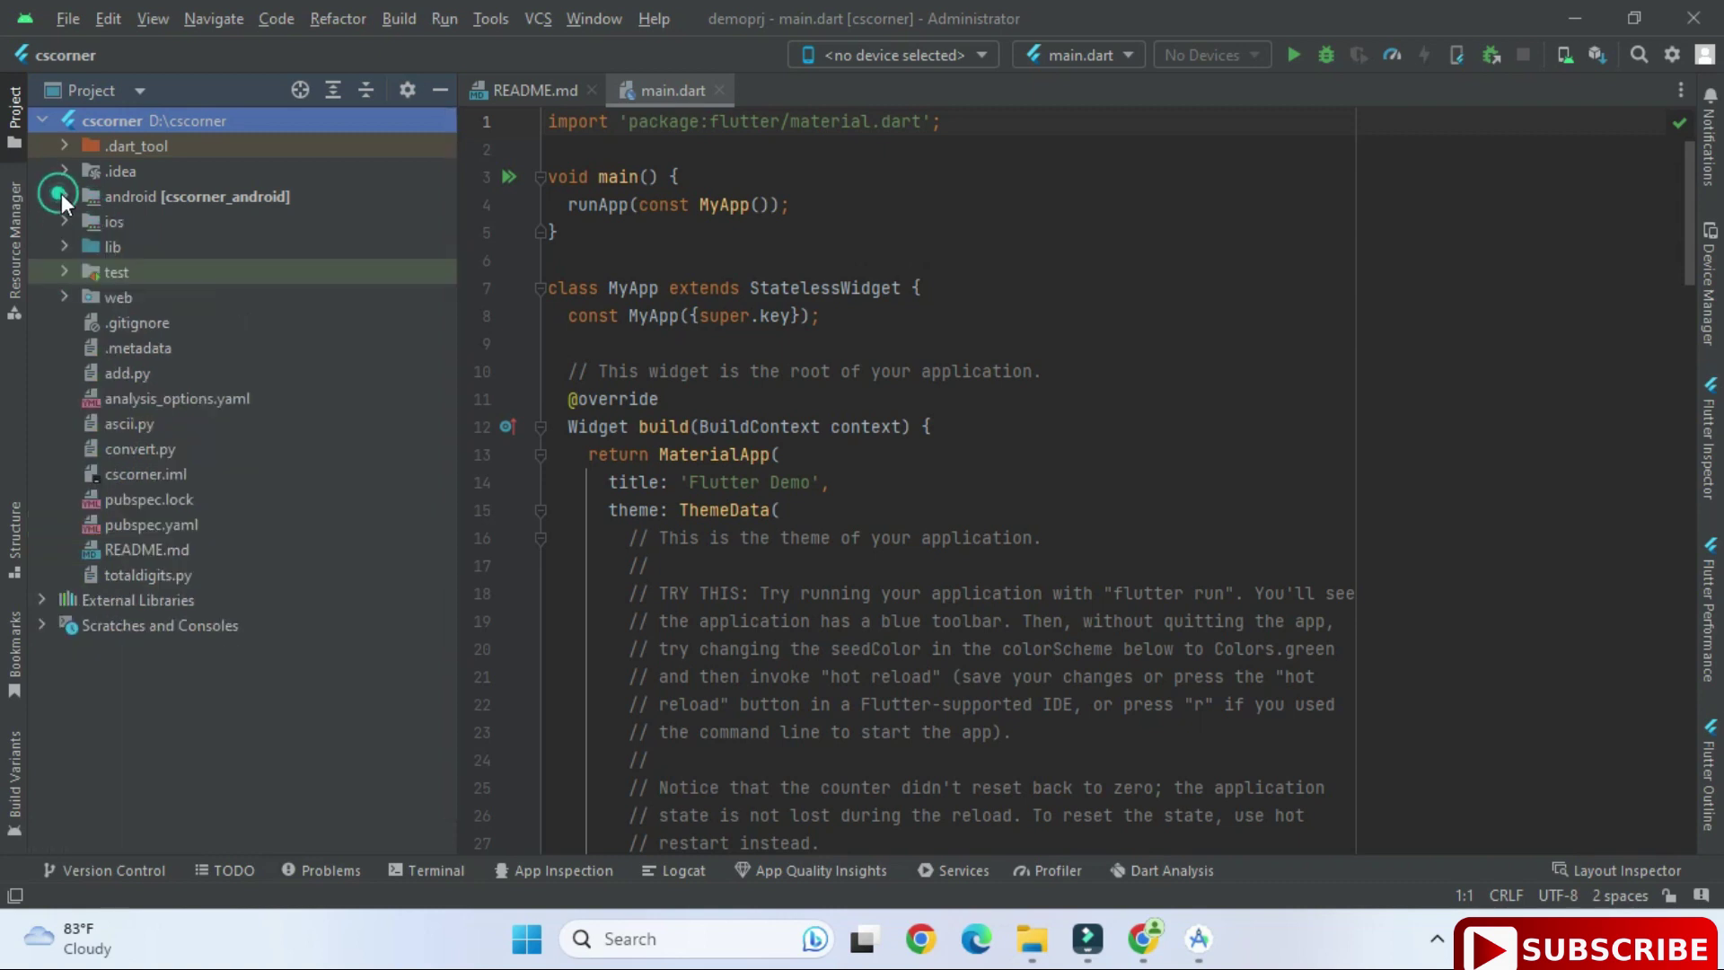
pyautogui.click(67, 226)
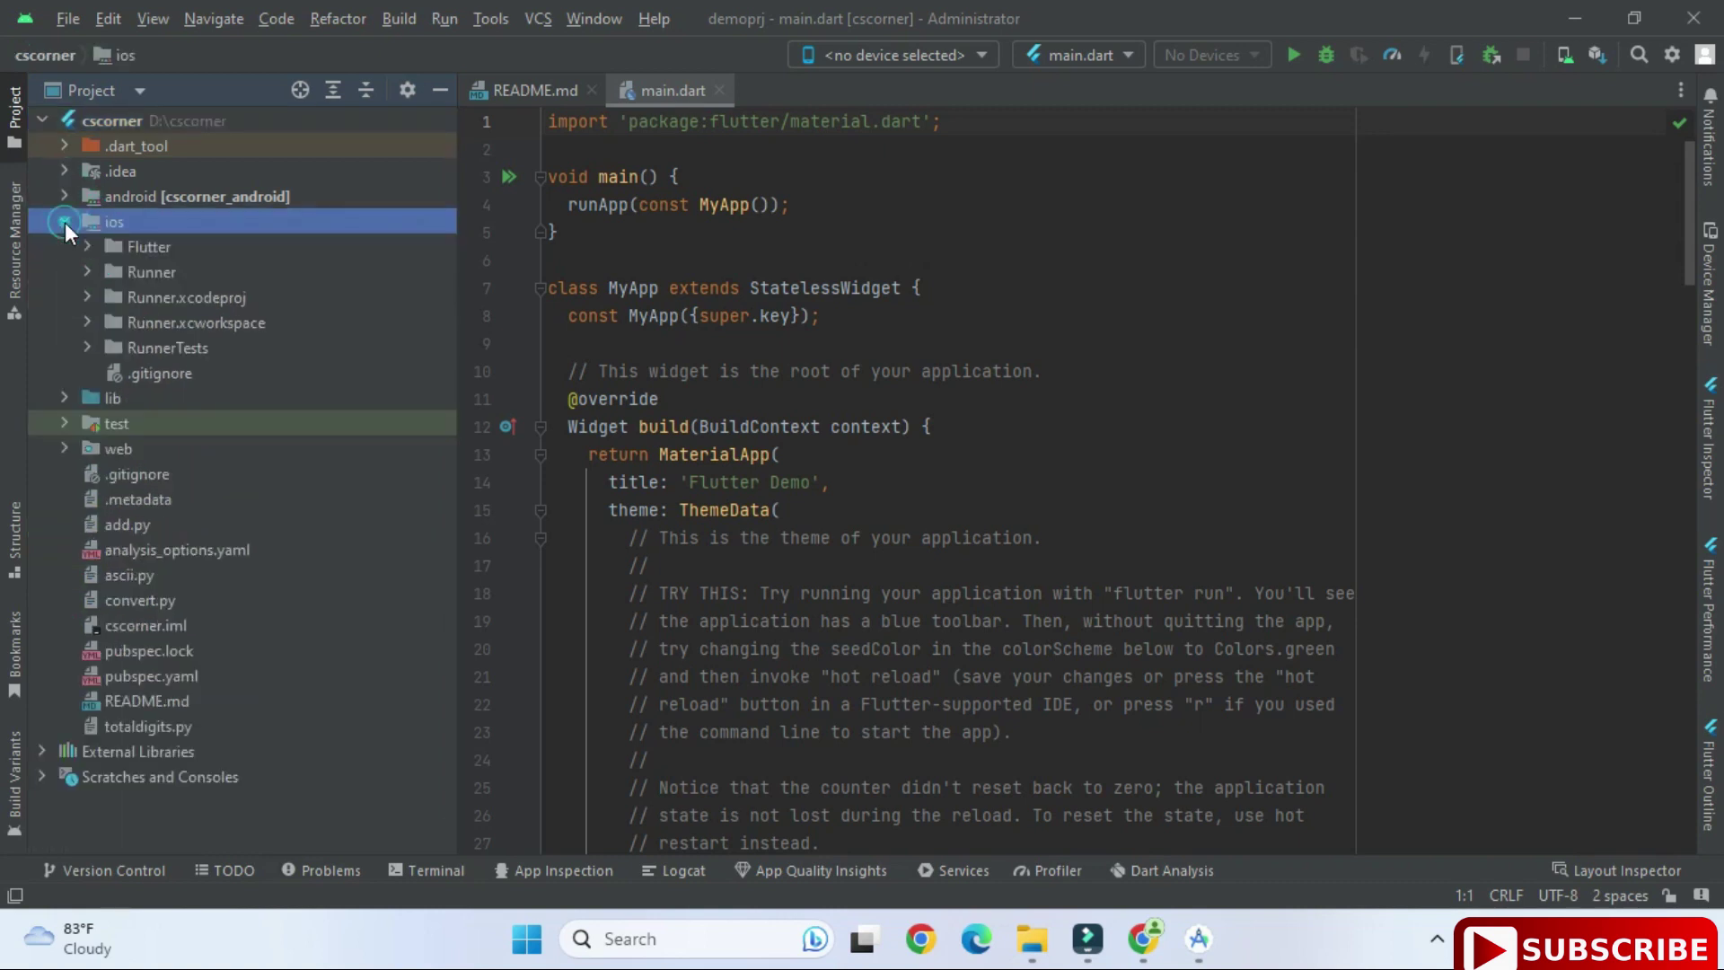
pyautogui.click(66, 221)
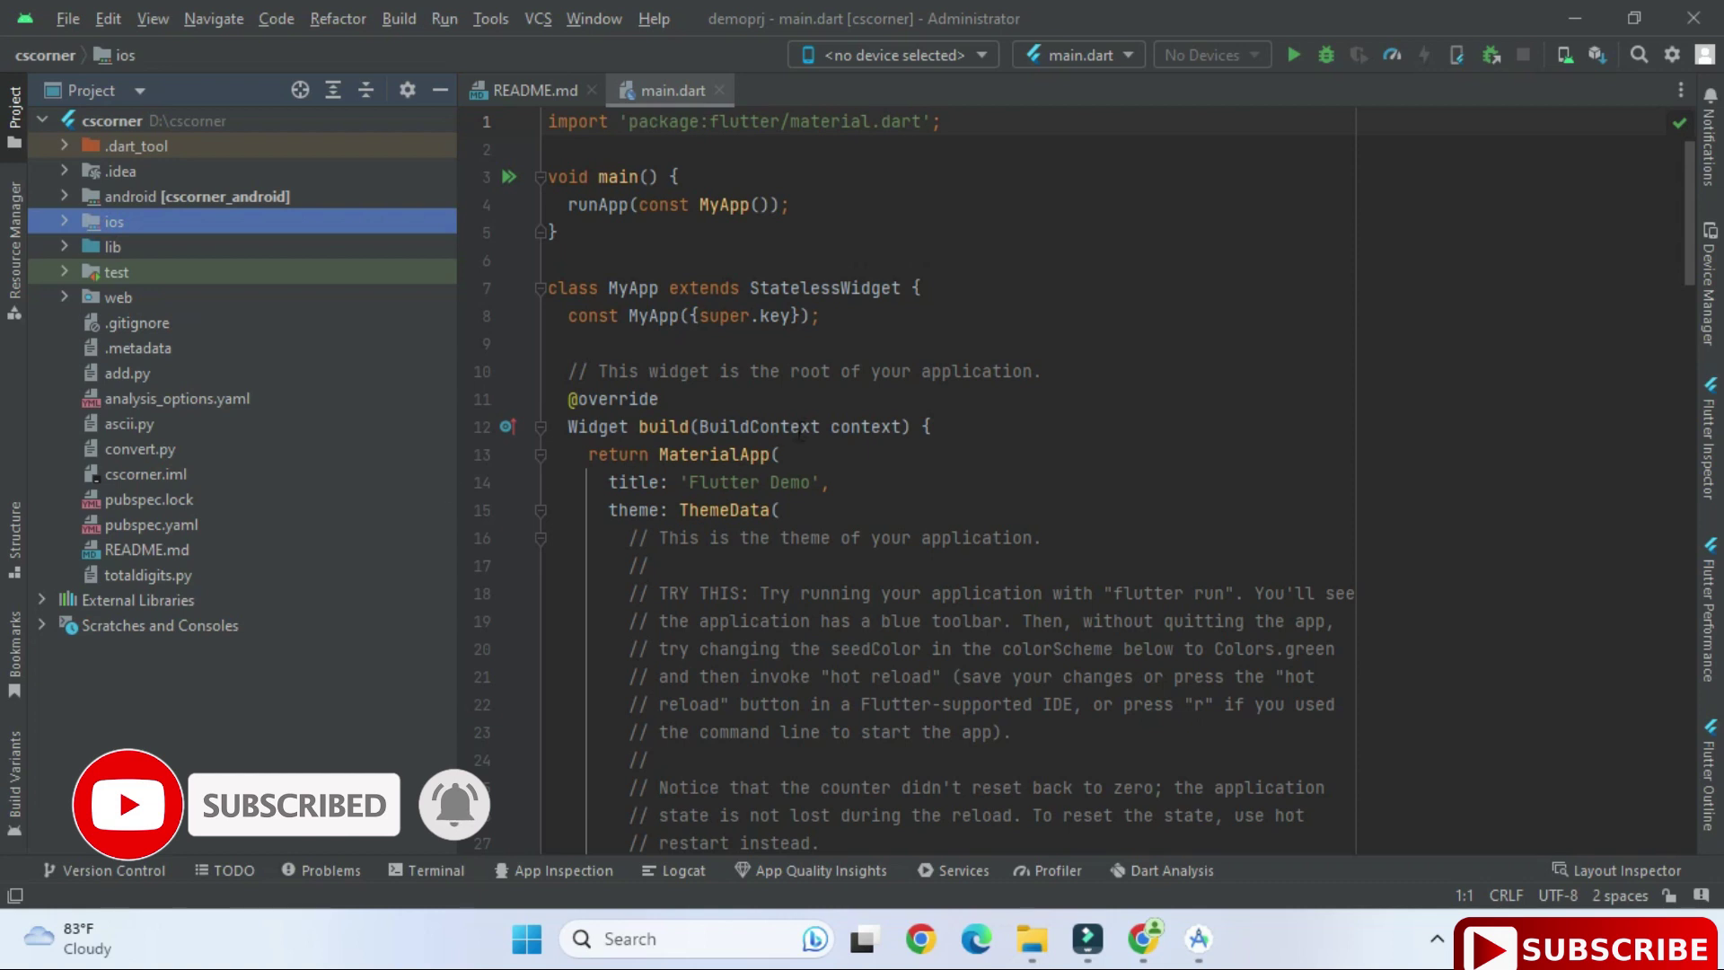
# Step: Look through the code of main.dart, from the MyApp class to the home page state class
pyautogui.click(800, 427)
pyautogui.moveTo(792, 428)
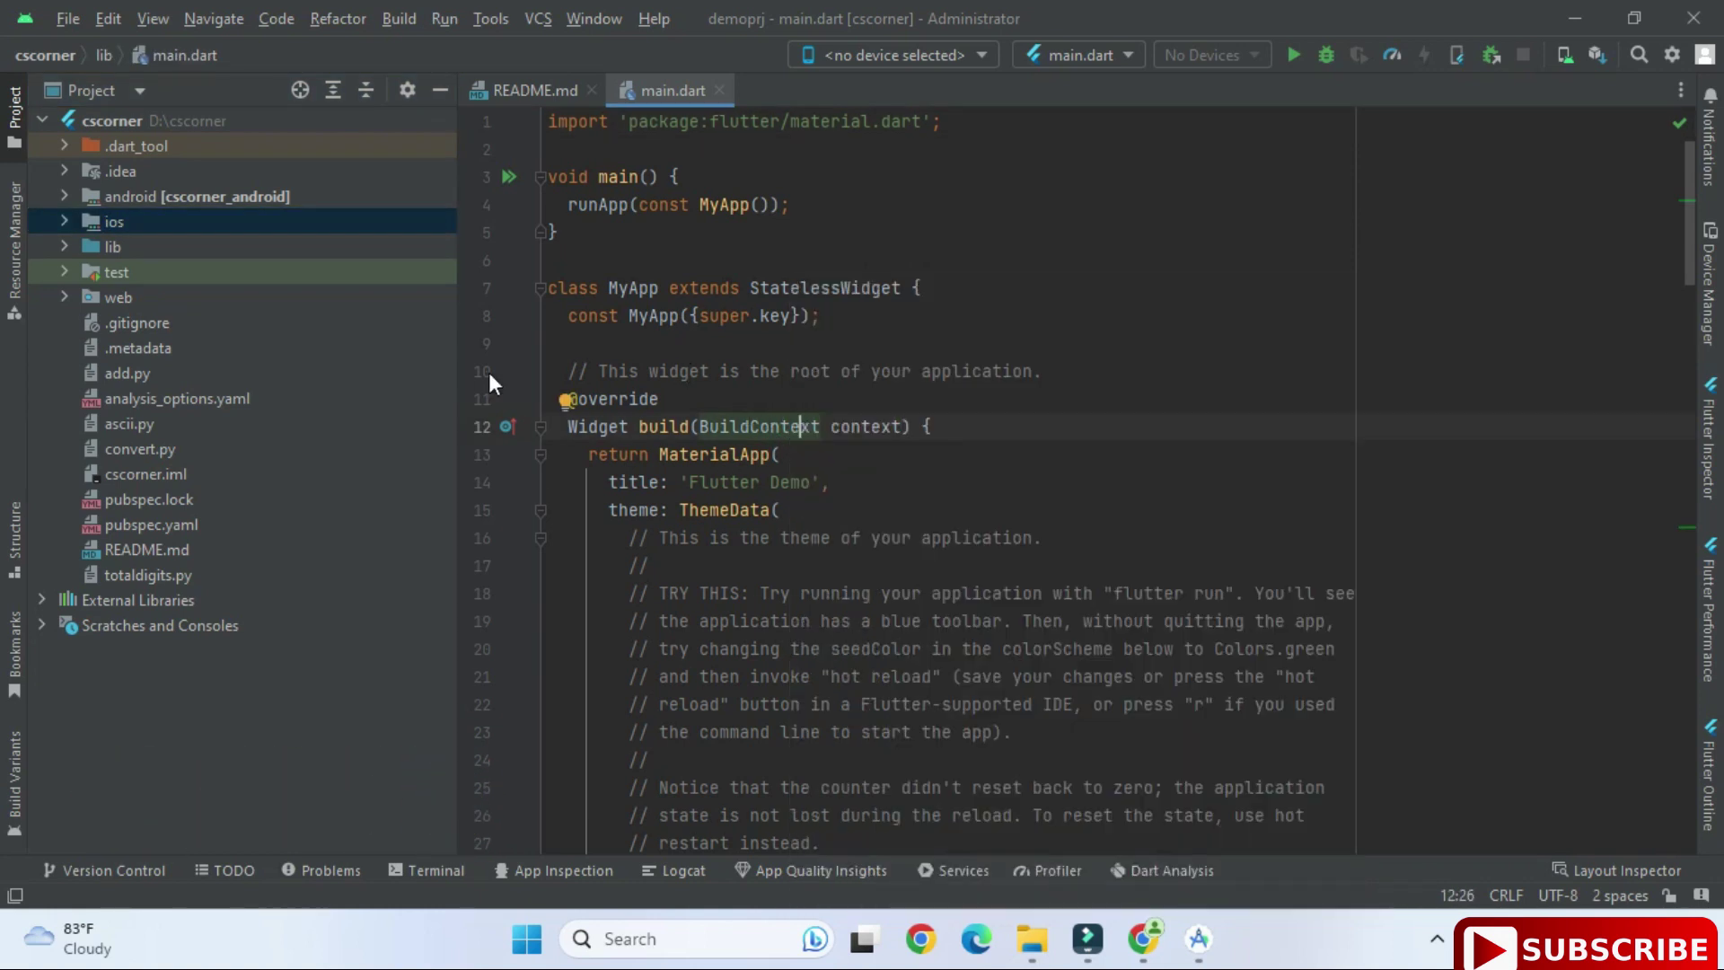
pyautogui.scroll(-14, 822, 397)
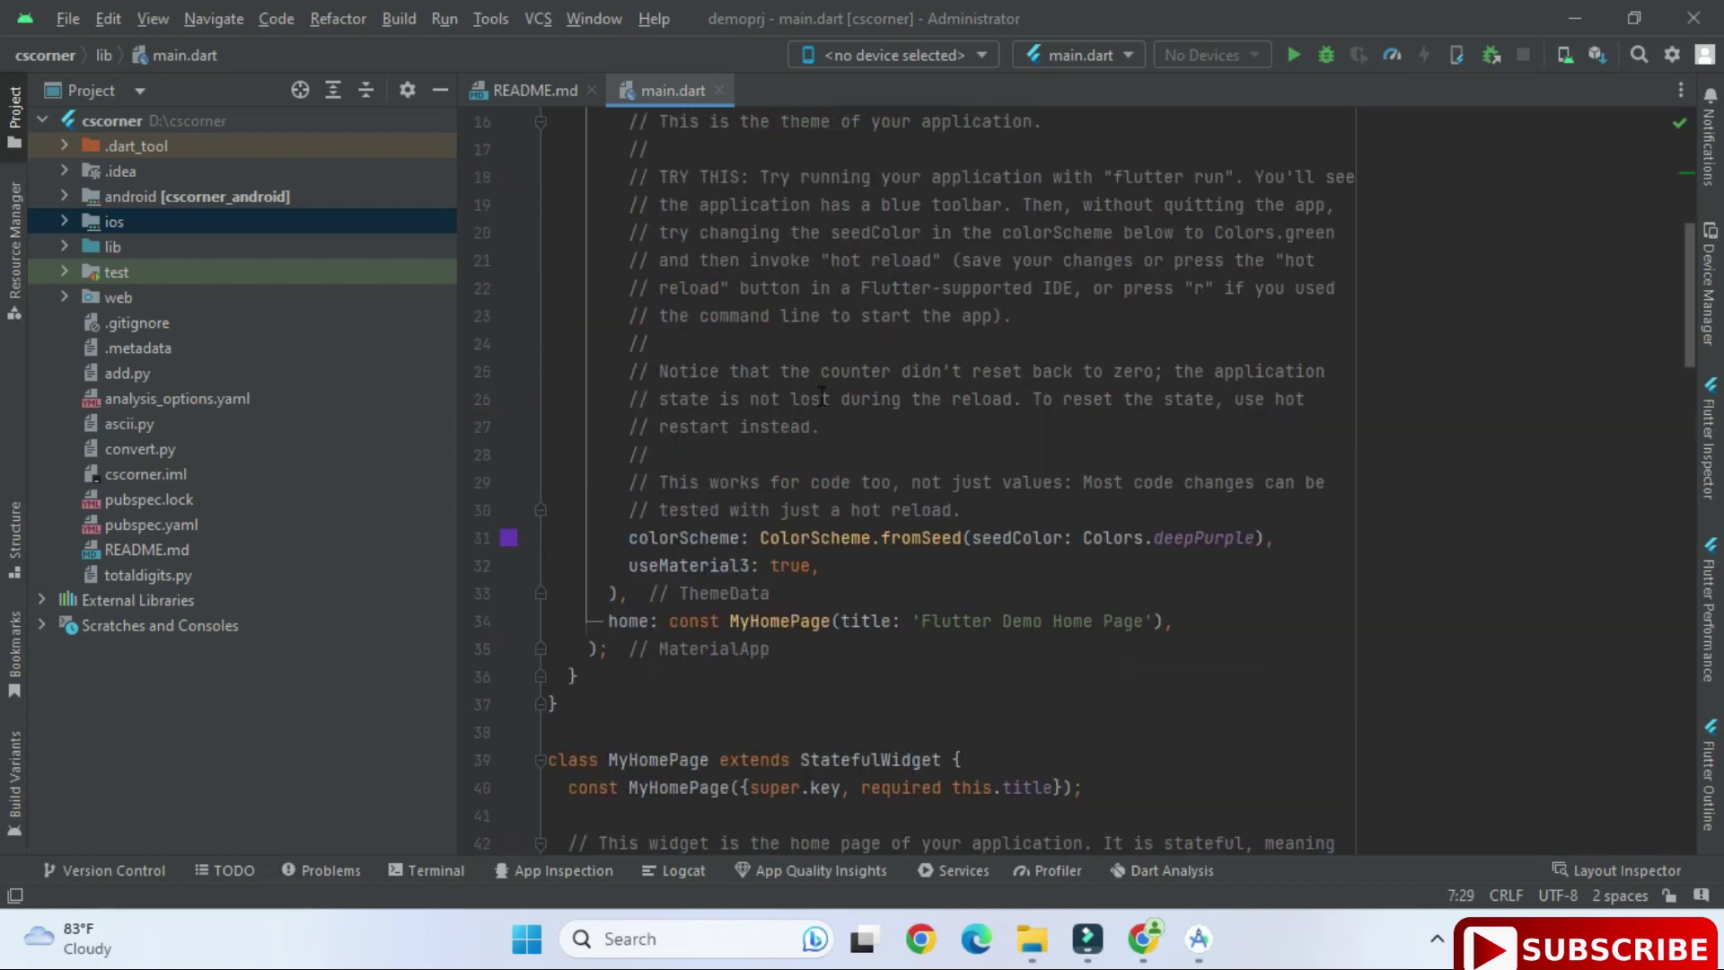
pyautogui.scroll(-7, 822, 397)
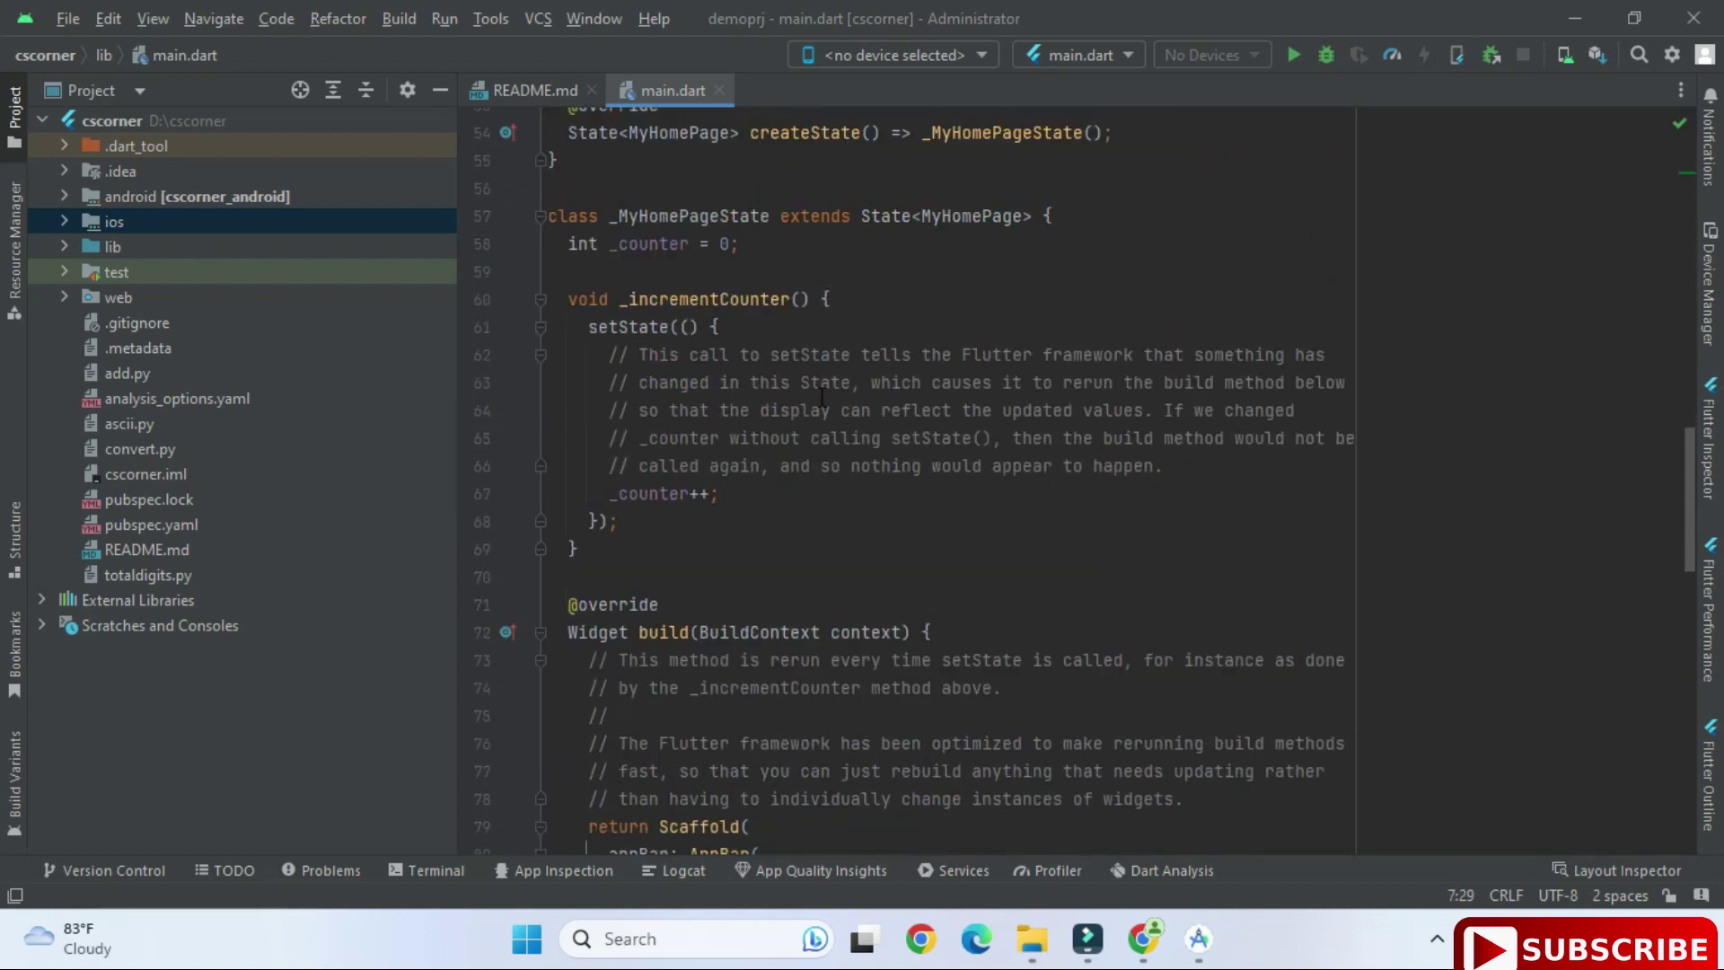
pyautogui.scroll(11, 821, 396)
pyautogui.scroll(10, 821, 397)
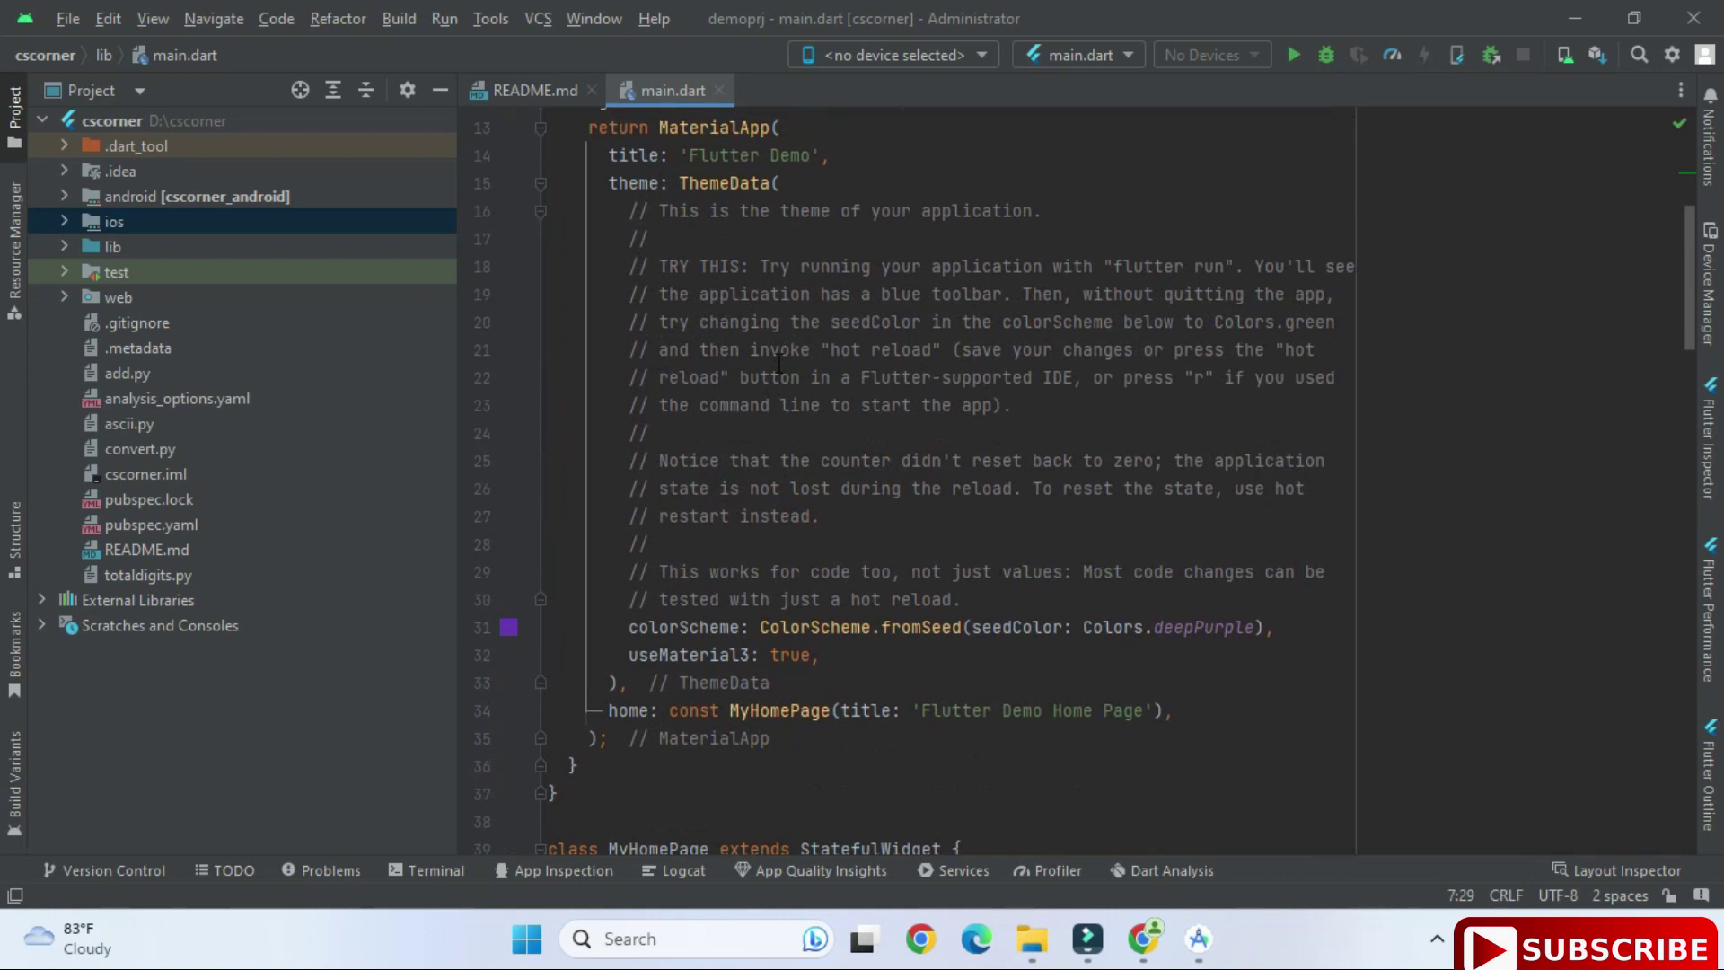
pyautogui.click(876, 55)
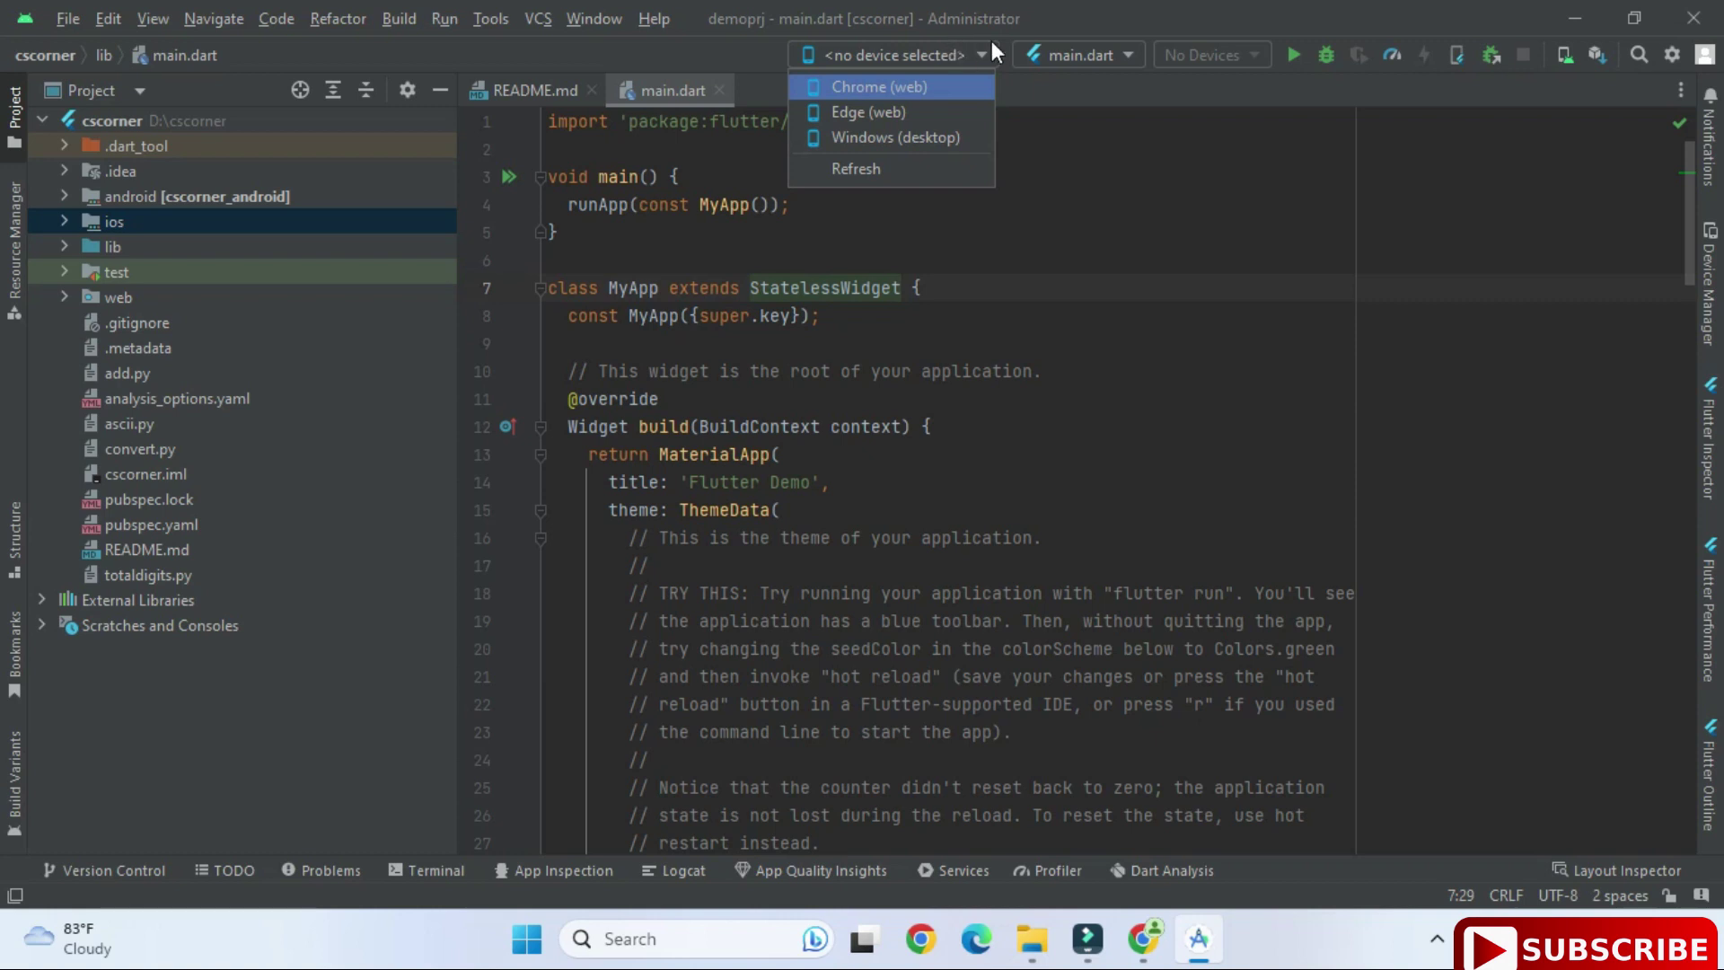
pyautogui.click(1049, 50)
pyautogui.click(1049, 51)
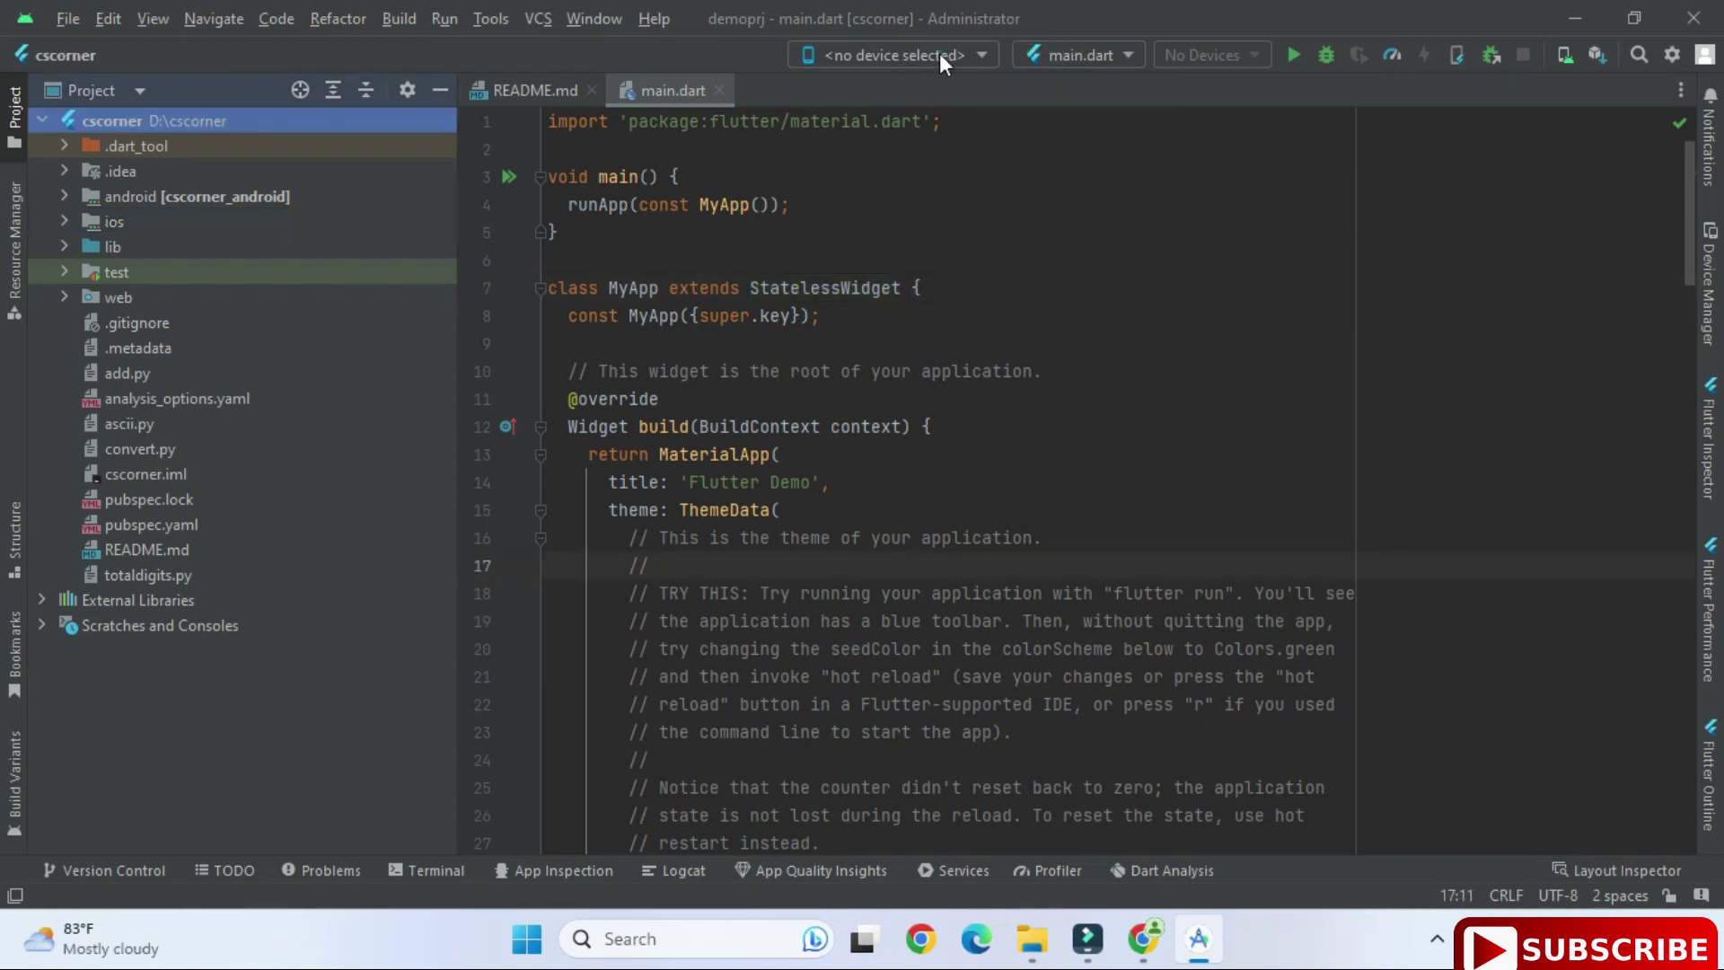
# Step: Set Chrome (web) as the target device and run main.dart on it
pyautogui.click(939, 55)
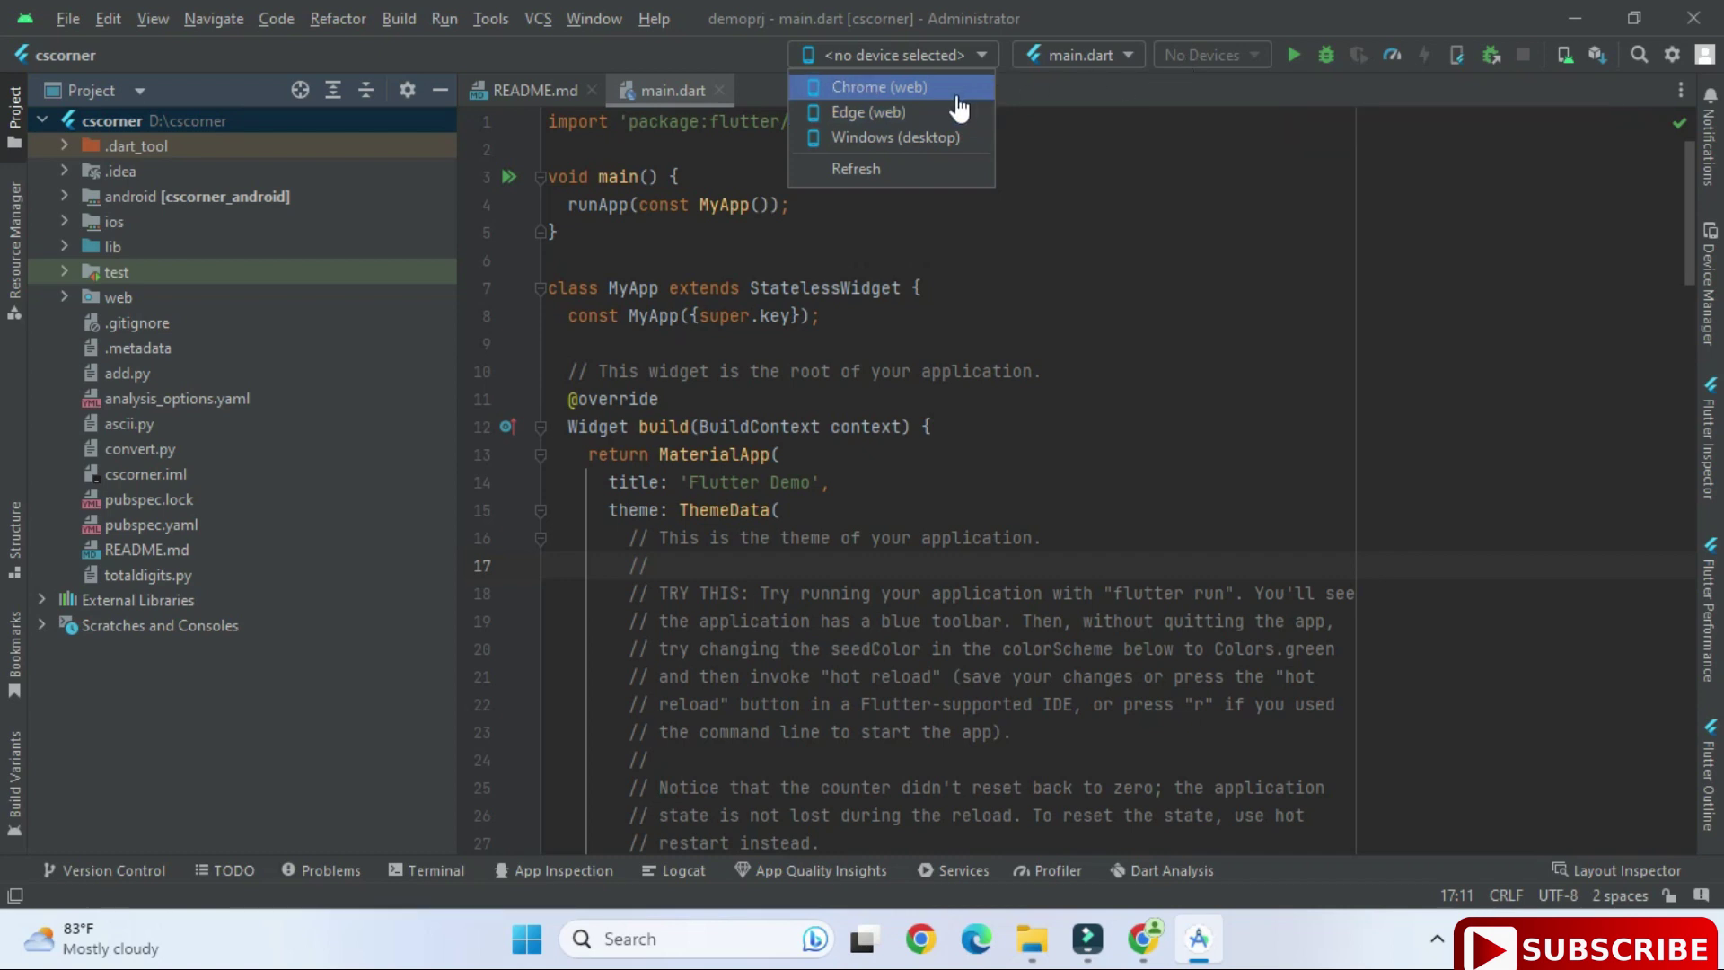
pyautogui.click(880, 86)
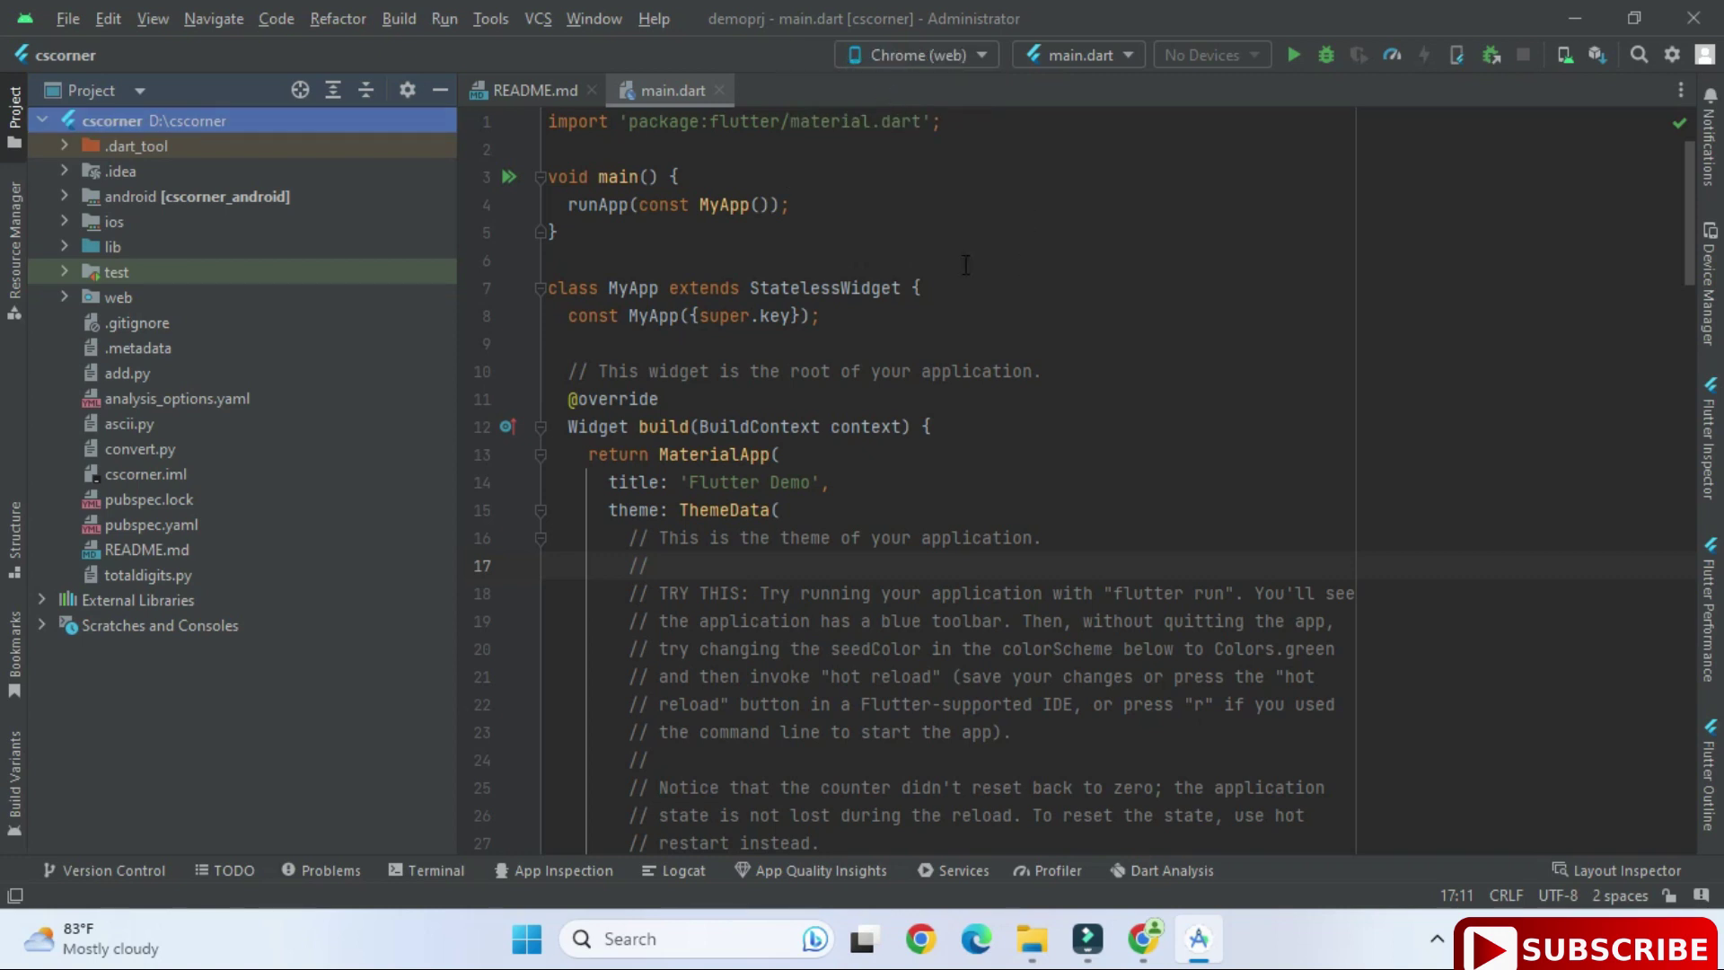
pyautogui.click(1288, 54)
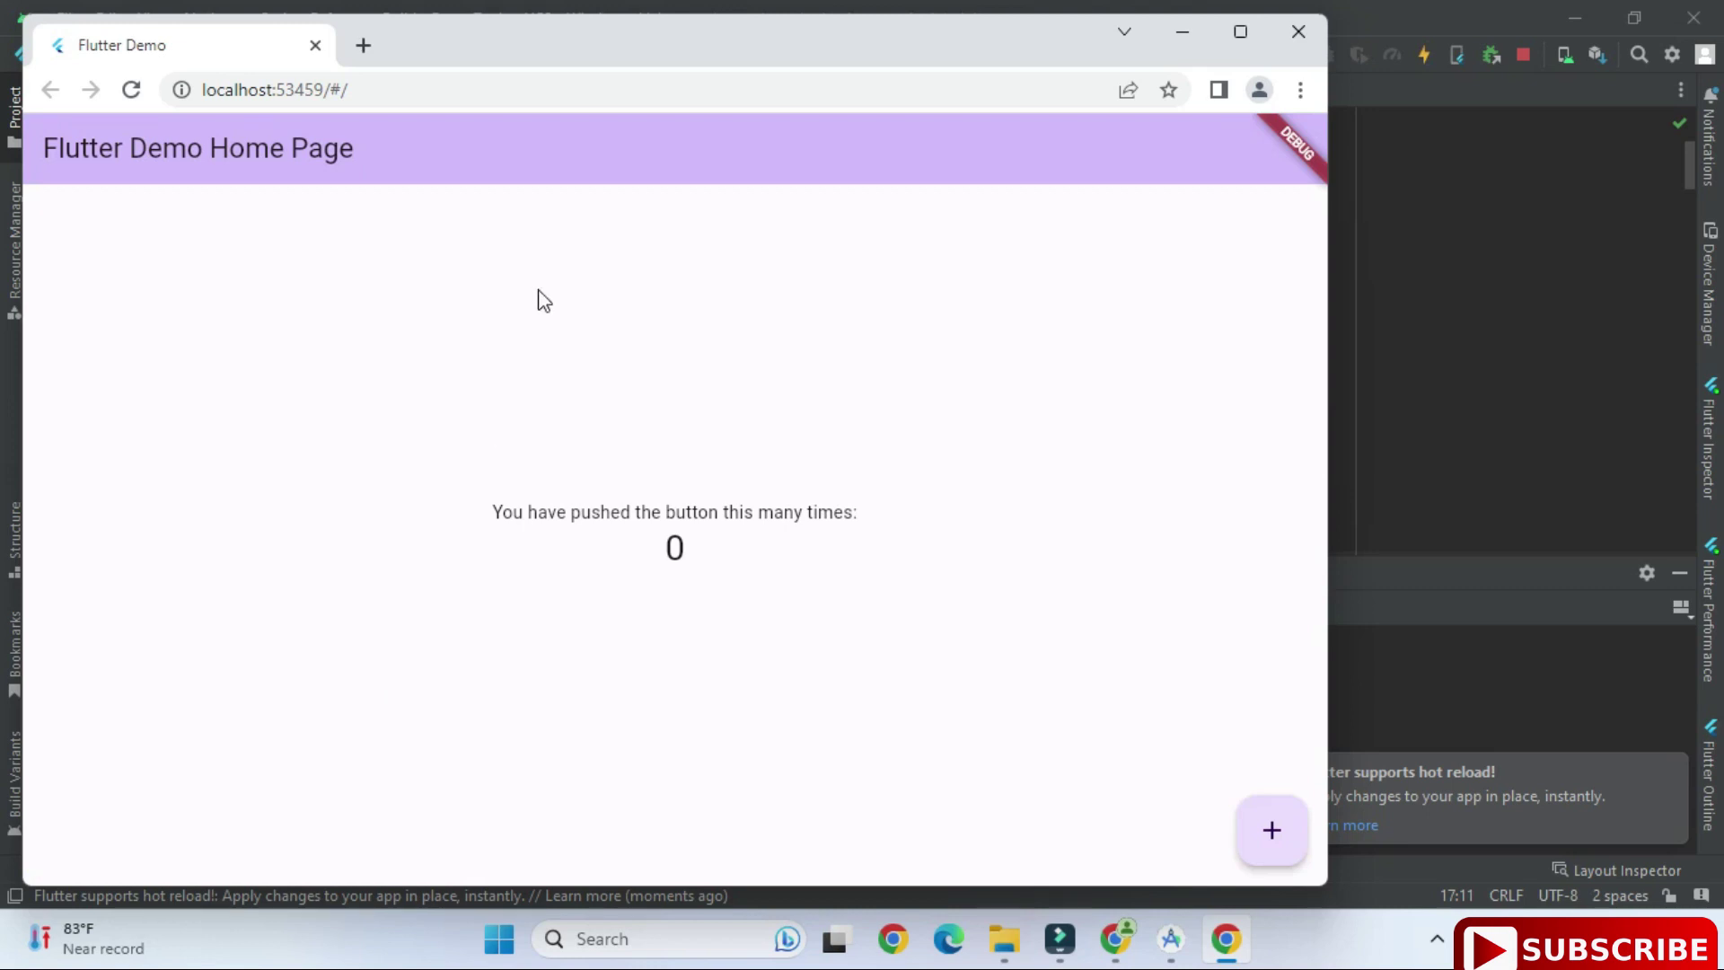
# Step: Test the running Flutter demo in a maximized window by incrementing its counter eight times, and close it
pyautogui.click(1240, 31)
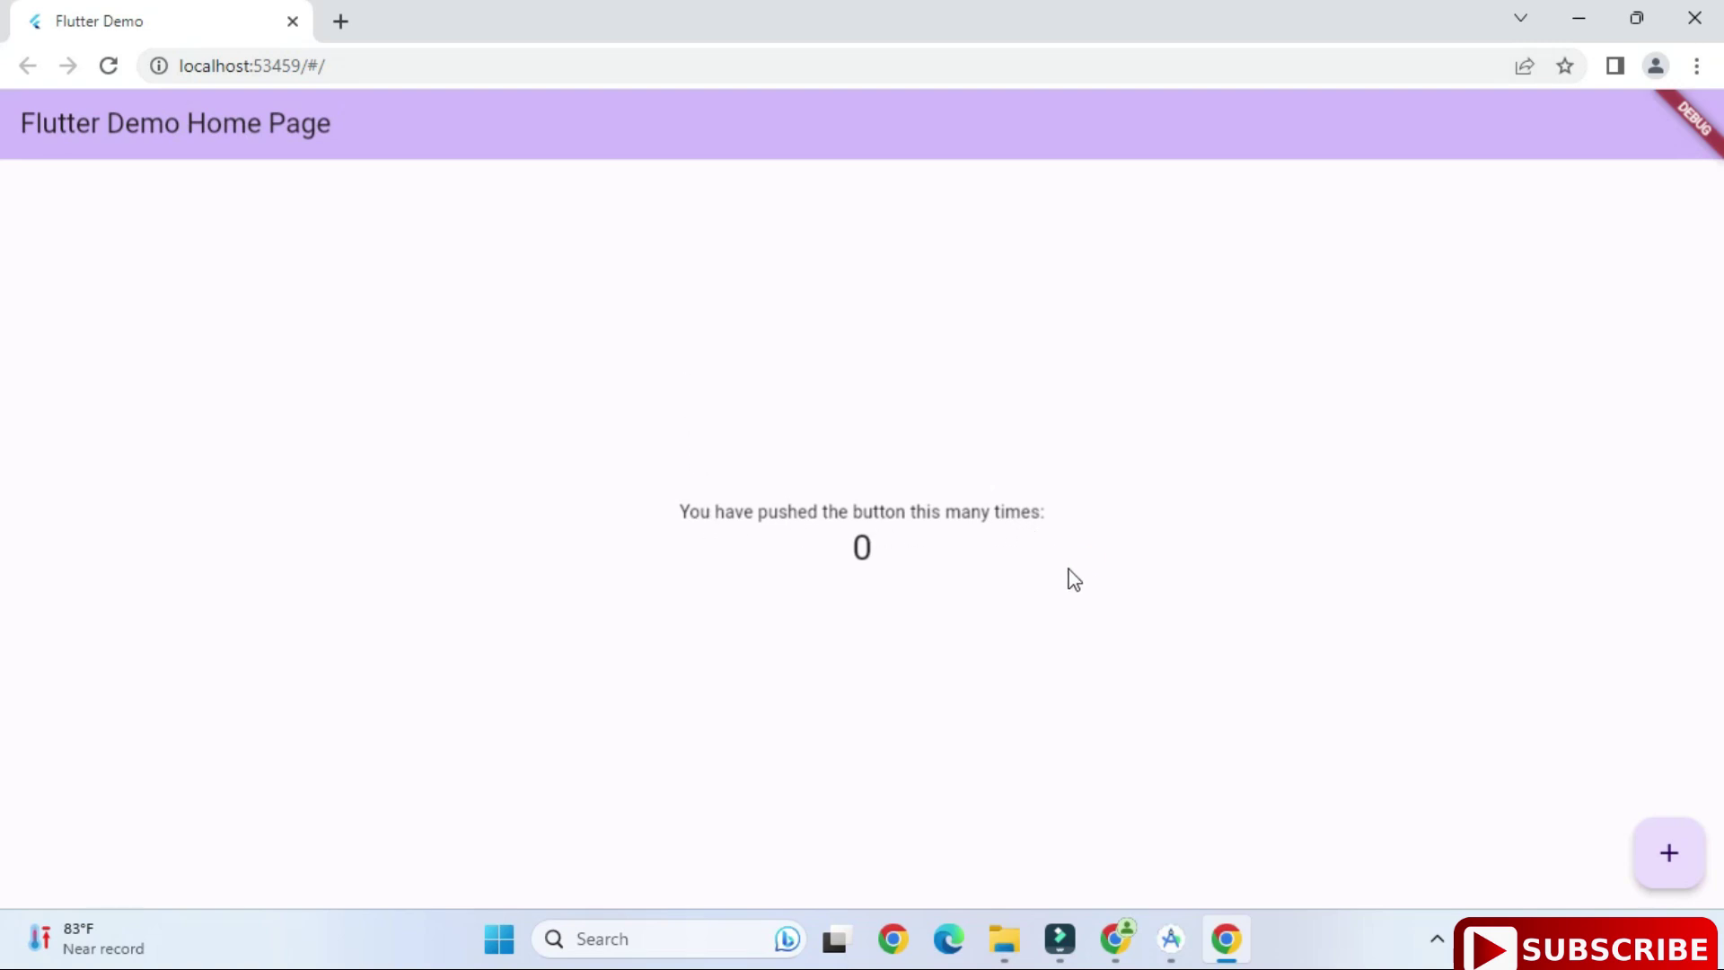
pyautogui.click(912, 560)
pyautogui.click(859, 600)
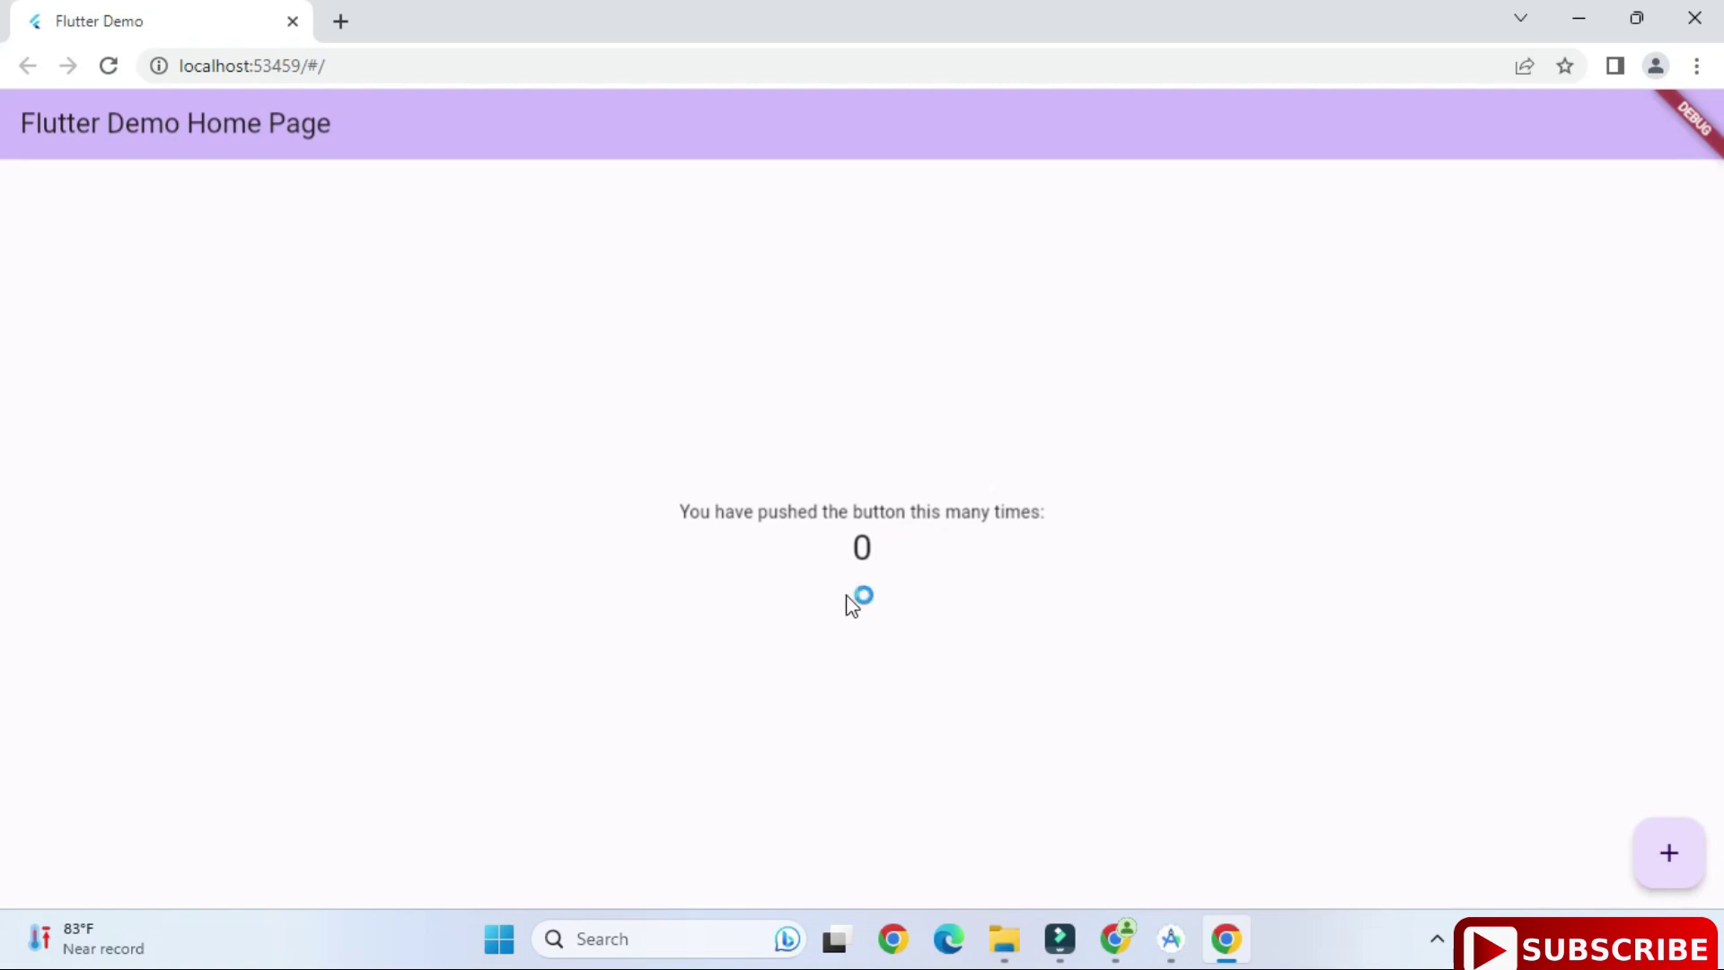
pyautogui.click(1668, 858)
pyautogui.click(1668, 858)
pyautogui.click(1668, 857)
pyautogui.click(1667, 858)
pyautogui.click(1668, 857)
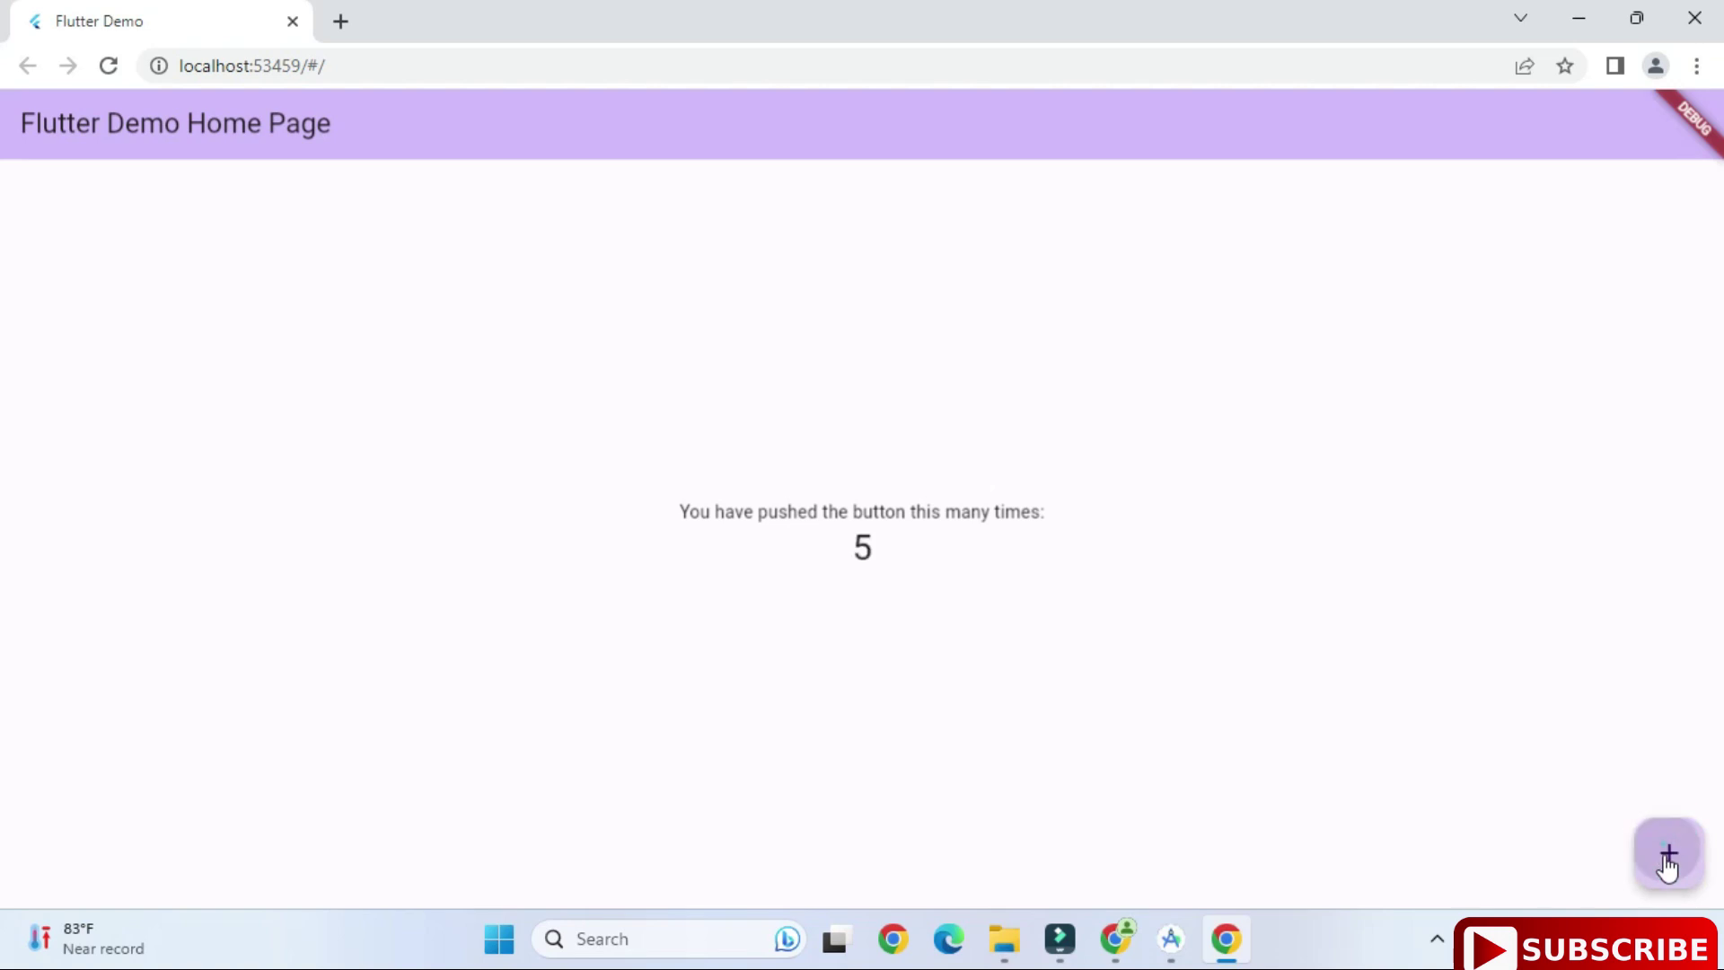
pyautogui.click(1659, 880)
pyautogui.click(1659, 880)
pyautogui.click(1659, 880)
pyautogui.click(1721, 22)
# Step: Examine the _counter declaration and the code below it in main.dart, and hide the run console
pyautogui.click(970, 404)
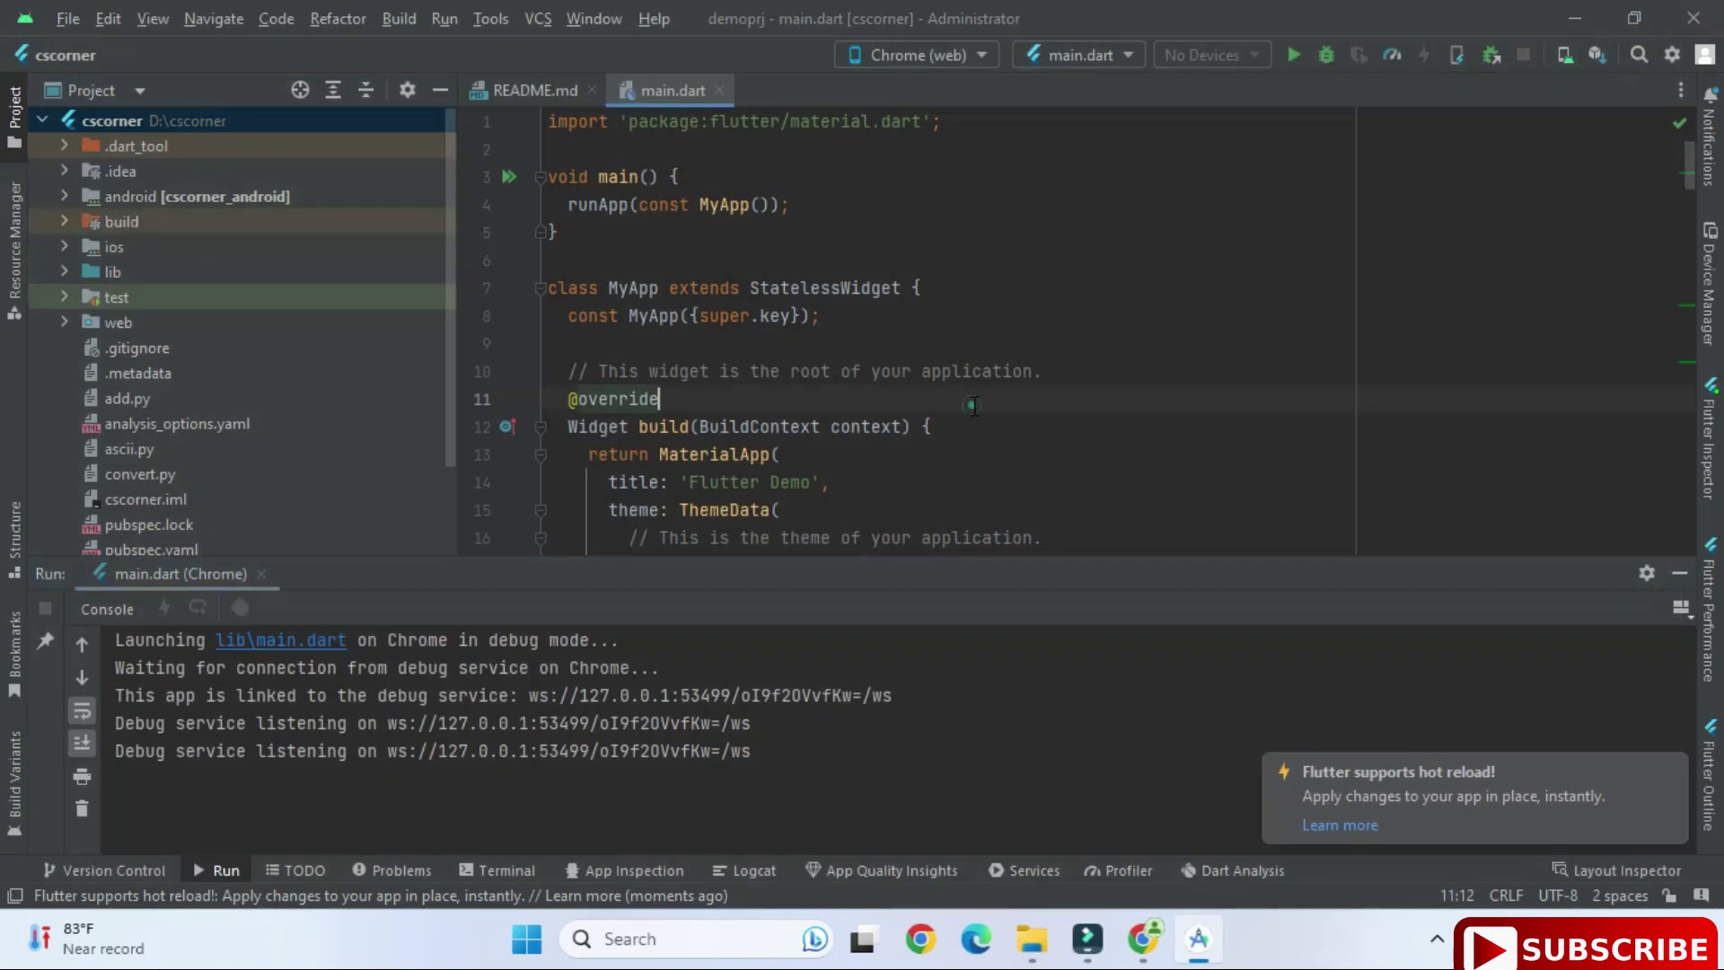
pyautogui.scroll(-10, 965, 436)
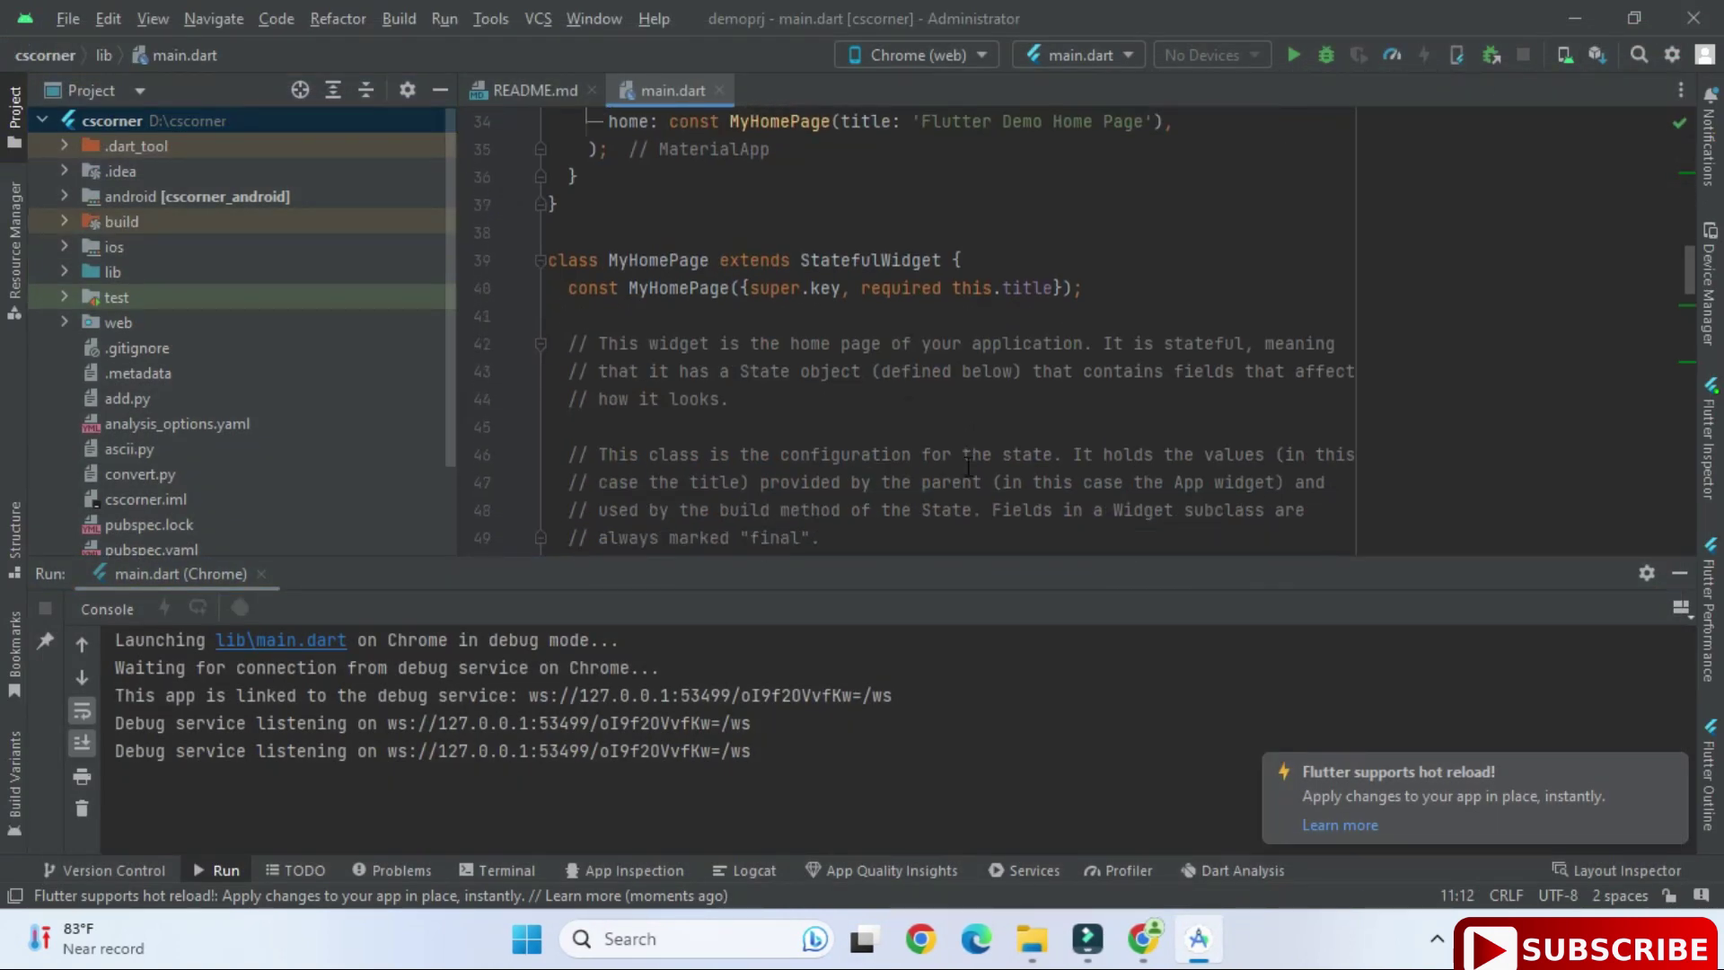
pyautogui.scroll(-6, 968, 467)
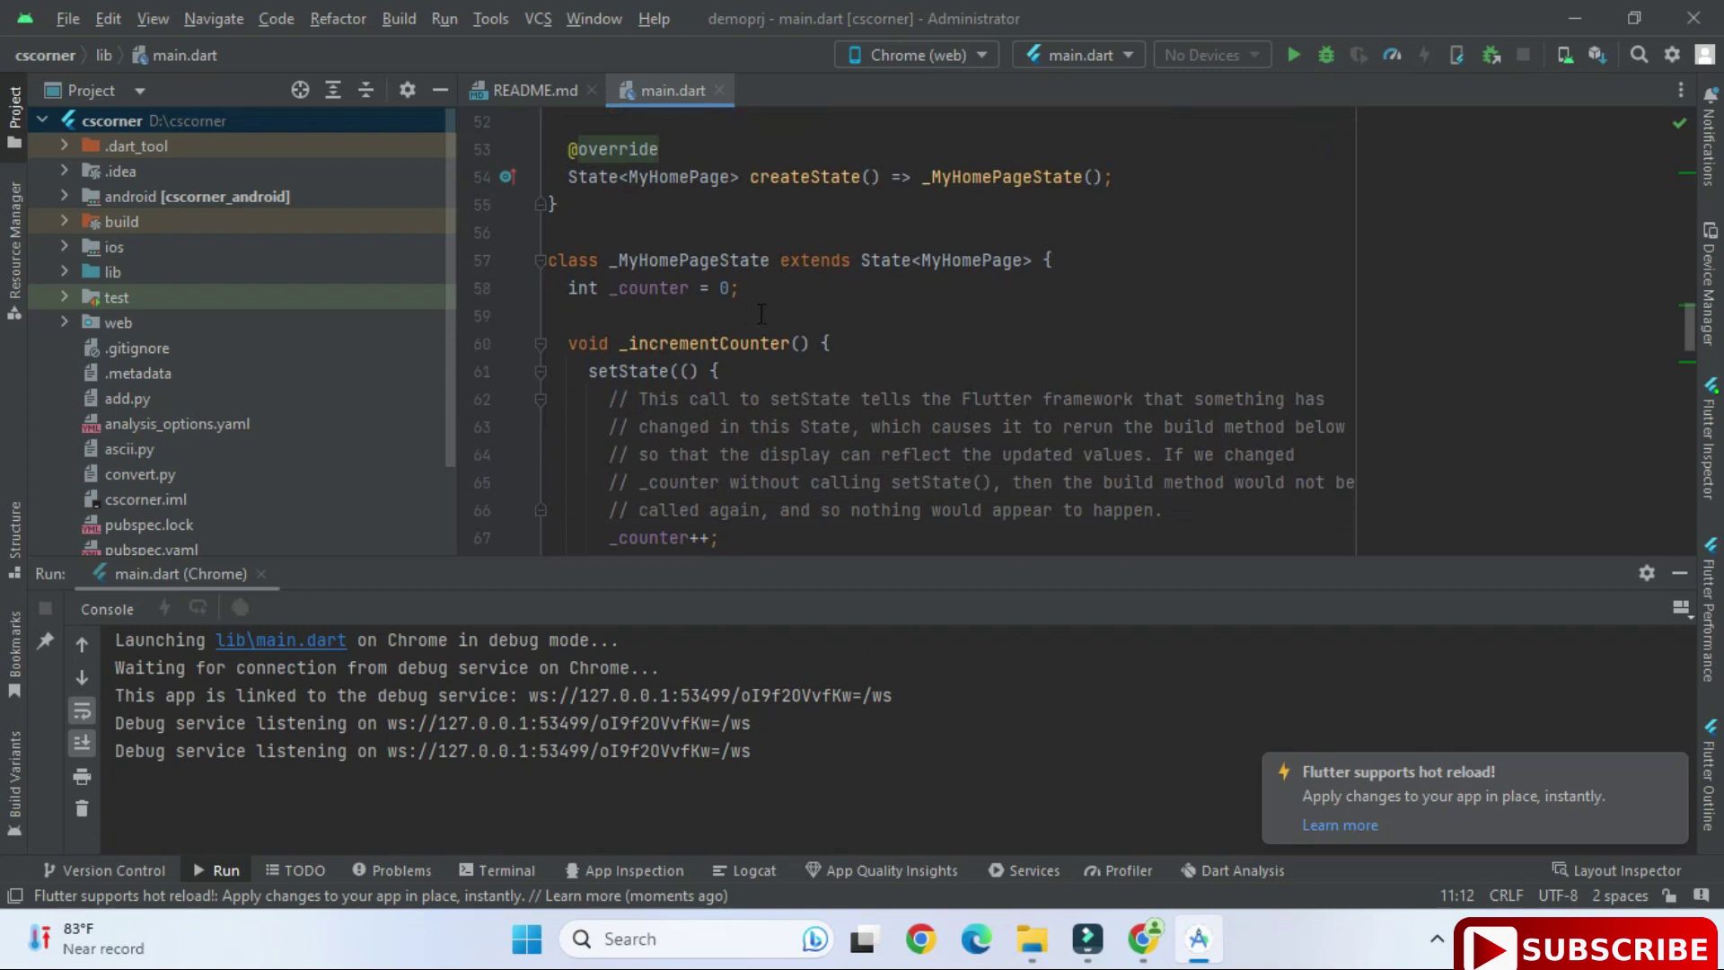
pyautogui.moveTo(795, 287); pyautogui.dragTo(578, 287)
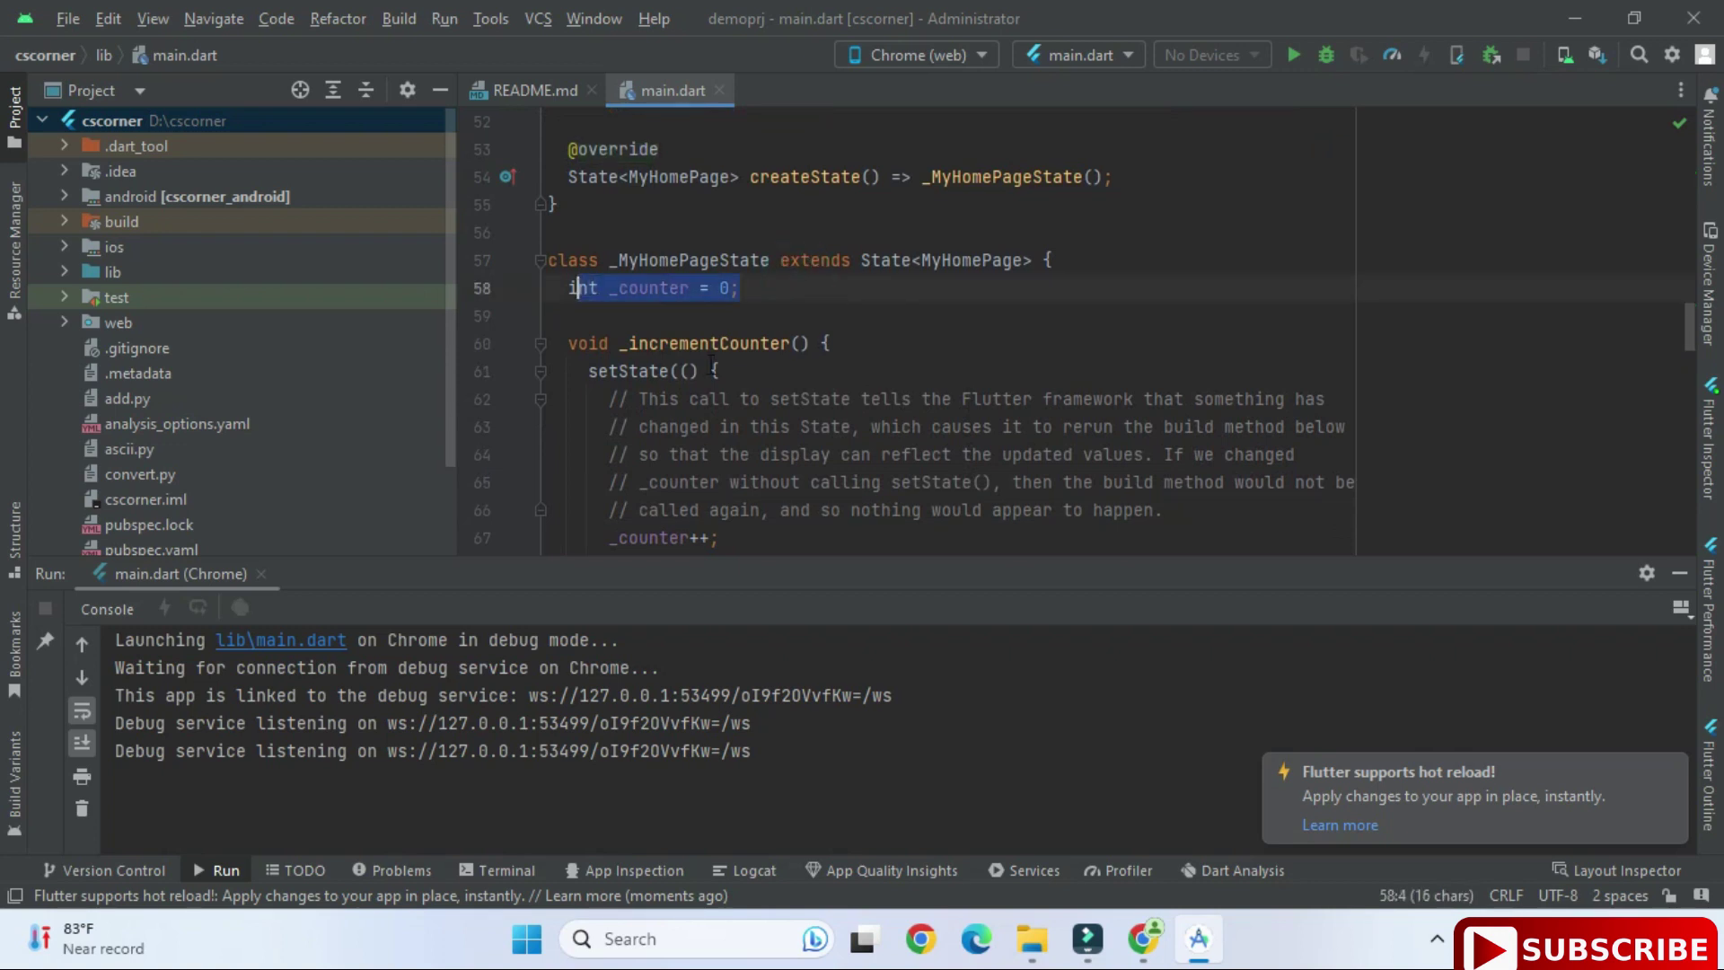
pyautogui.scroll(-9, 712, 368)
pyautogui.scroll(-12, 732, 414)
pyautogui.scroll(6, 747, 424)
pyautogui.scroll(10, 746, 424)
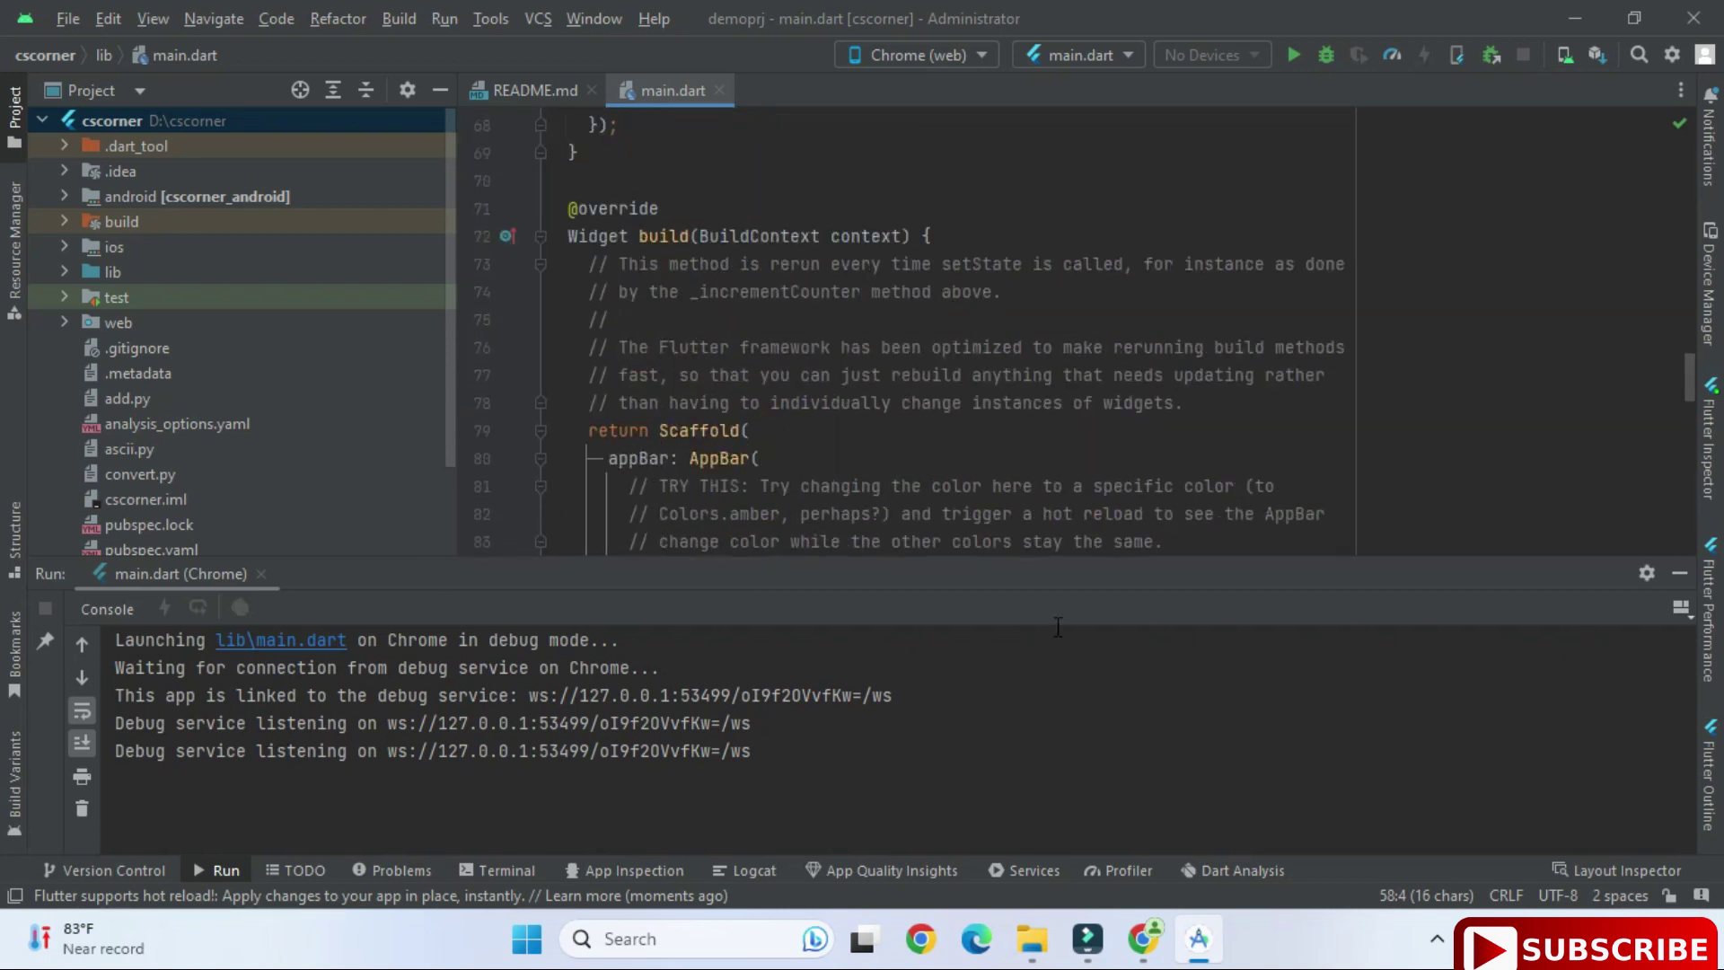
pyautogui.click(1679, 575)
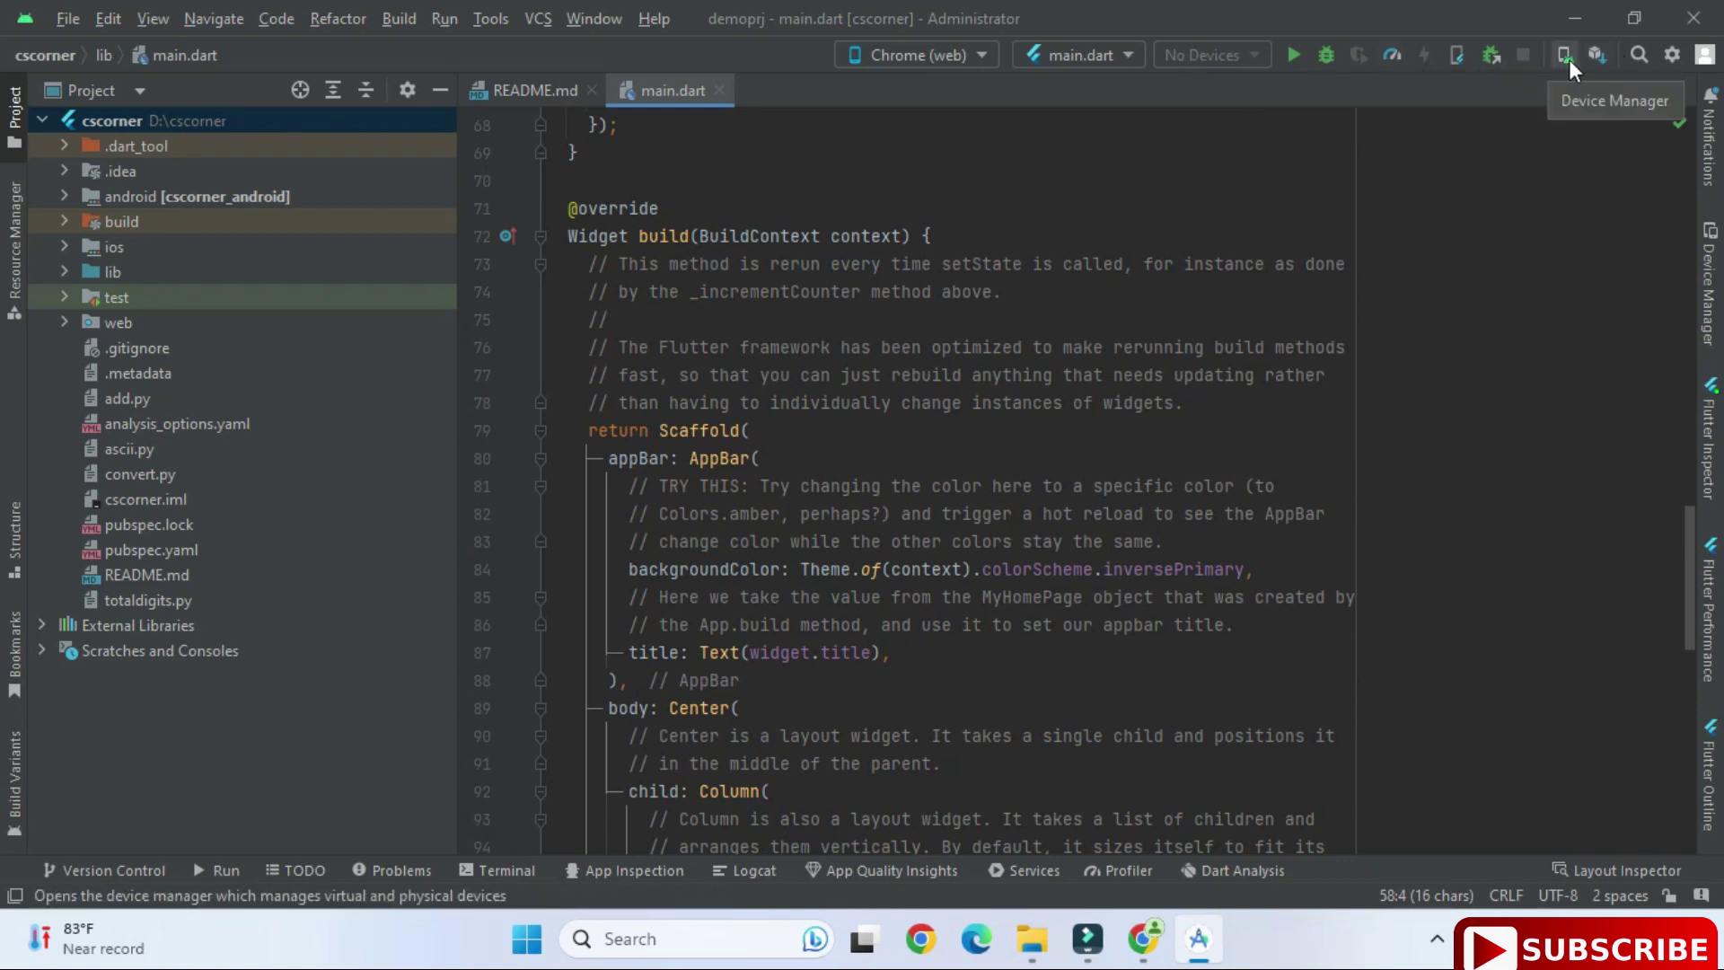
# Step: Start a new virtual device in the Device Manager, using the Pixel 6 phone as its hardware definition
pyautogui.click(1711, 270)
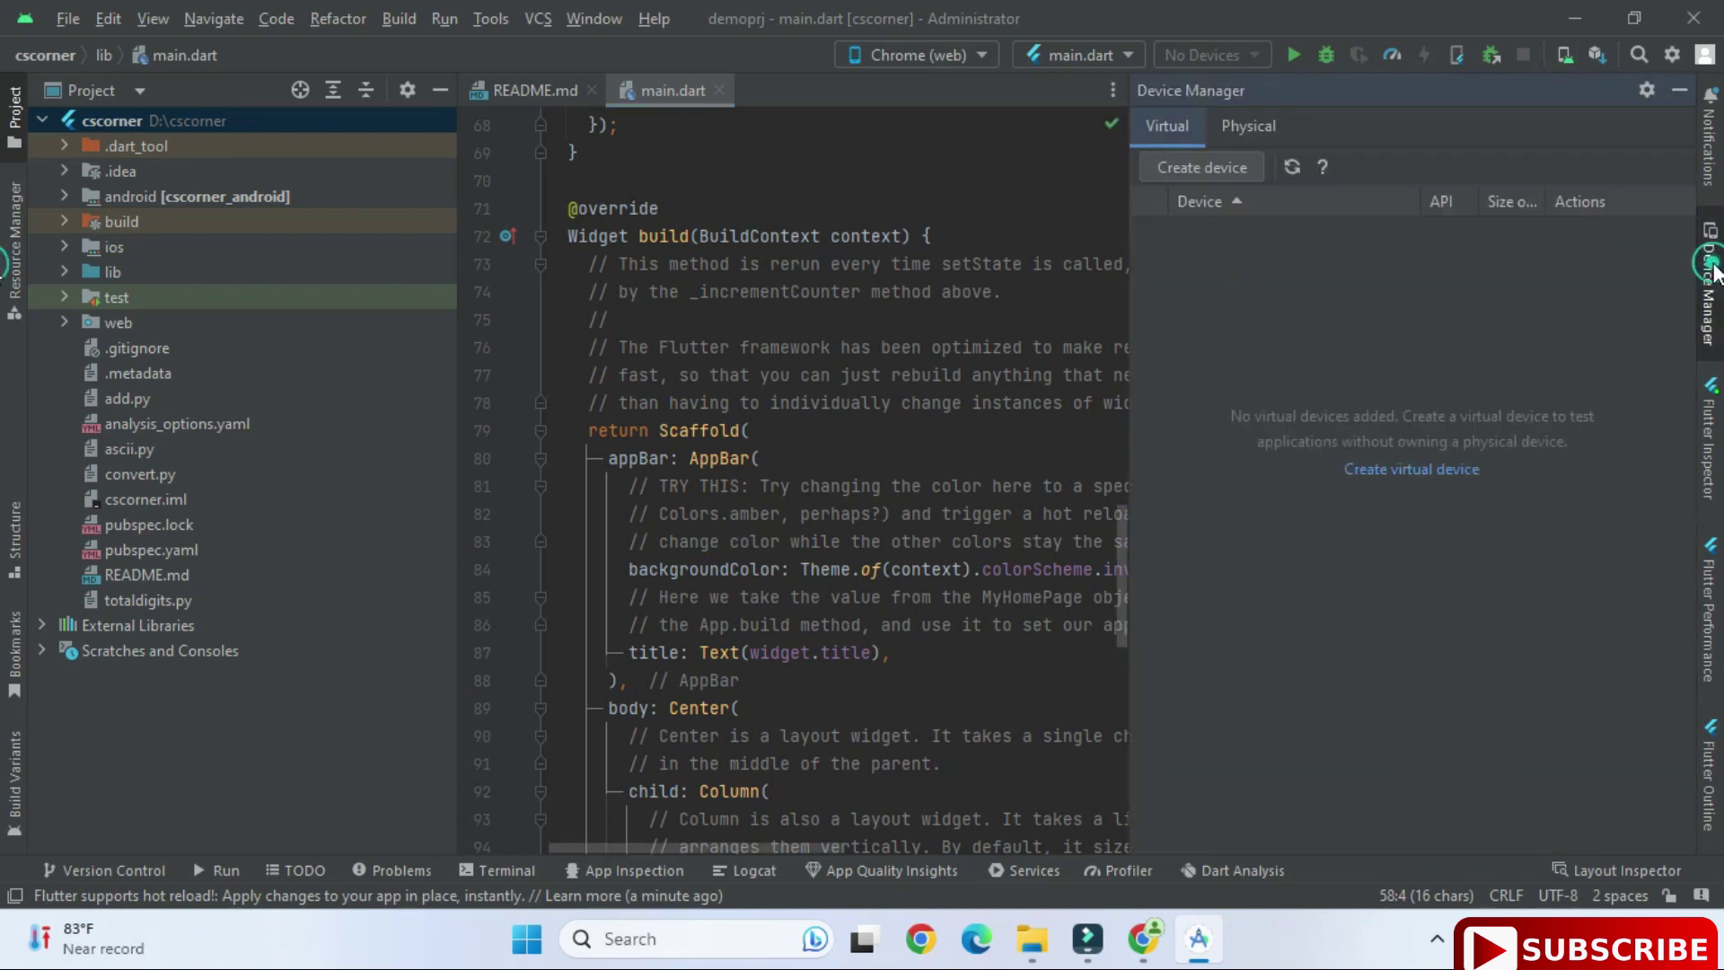
pyautogui.click(1241, 127)
pyautogui.click(1183, 132)
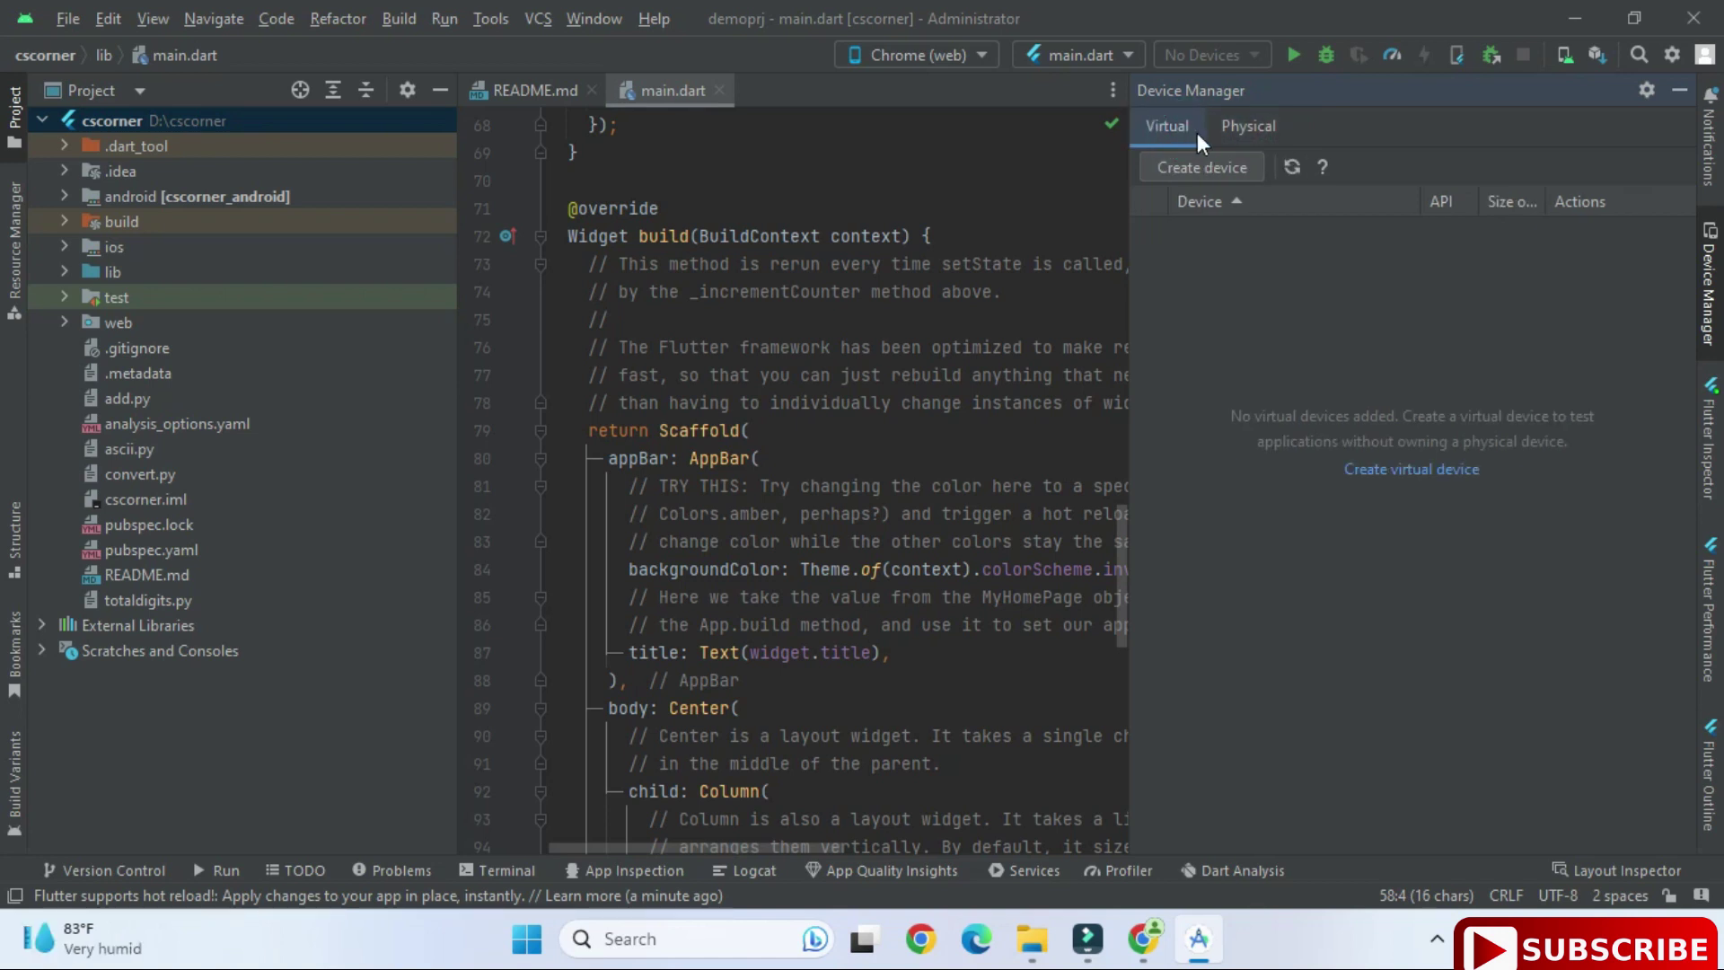
pyautogui.click(1191, 160)
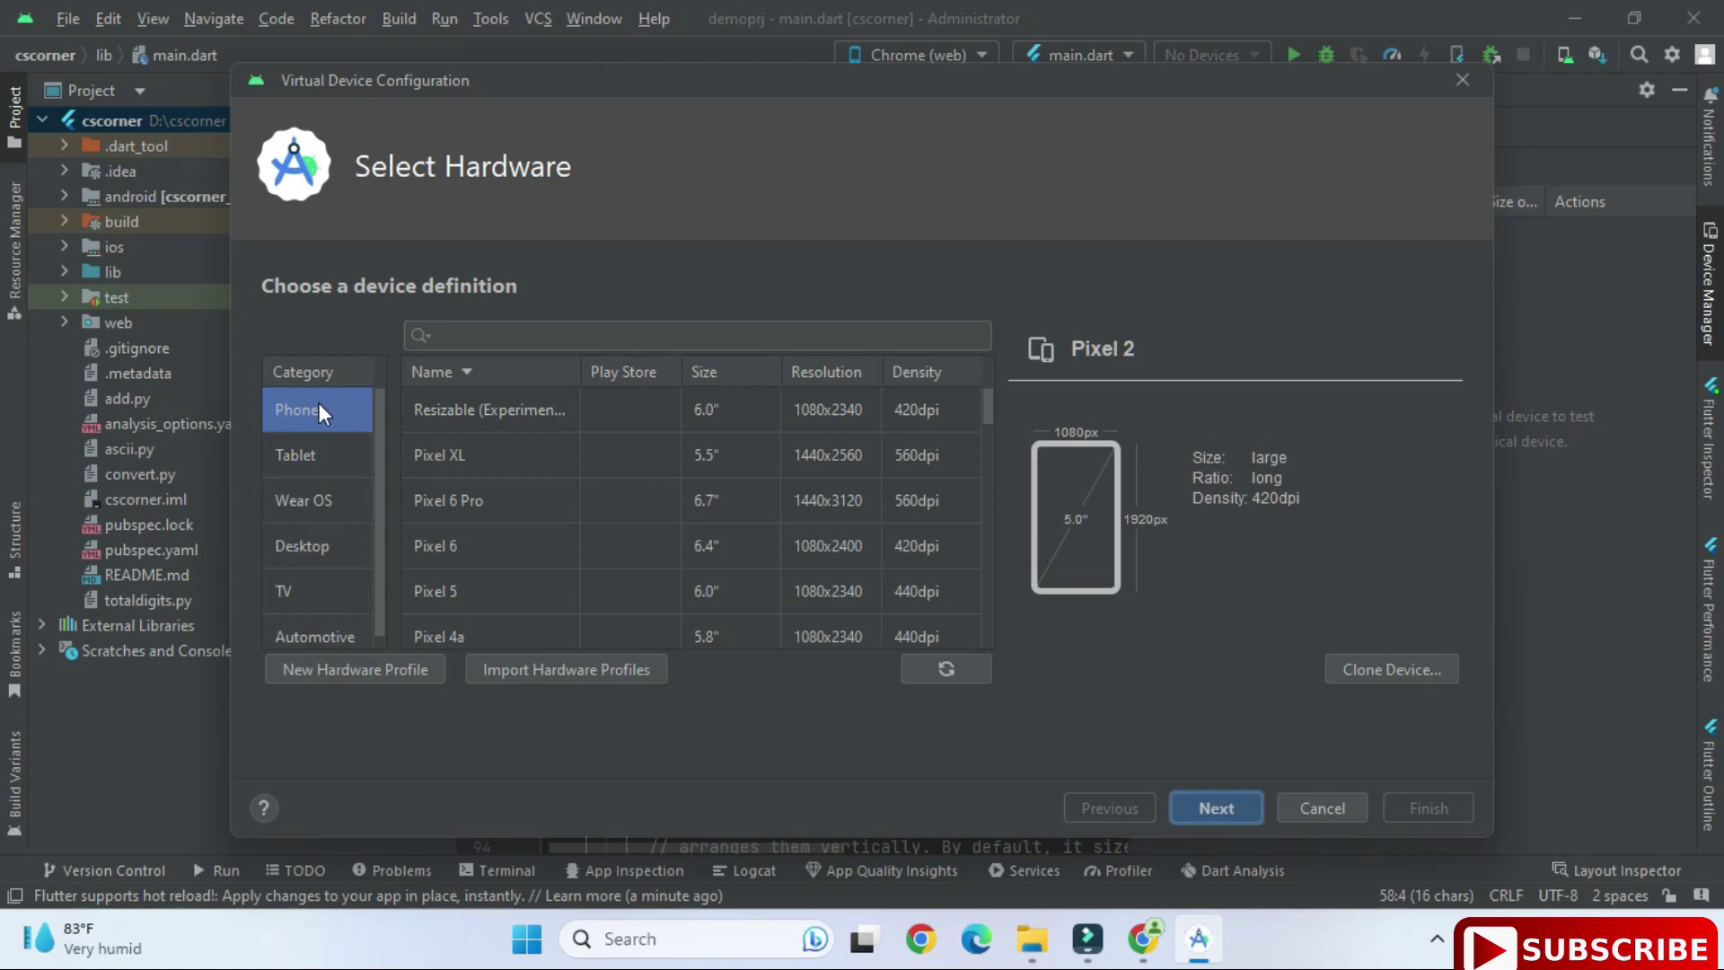
pyautogui.click(509, 449)
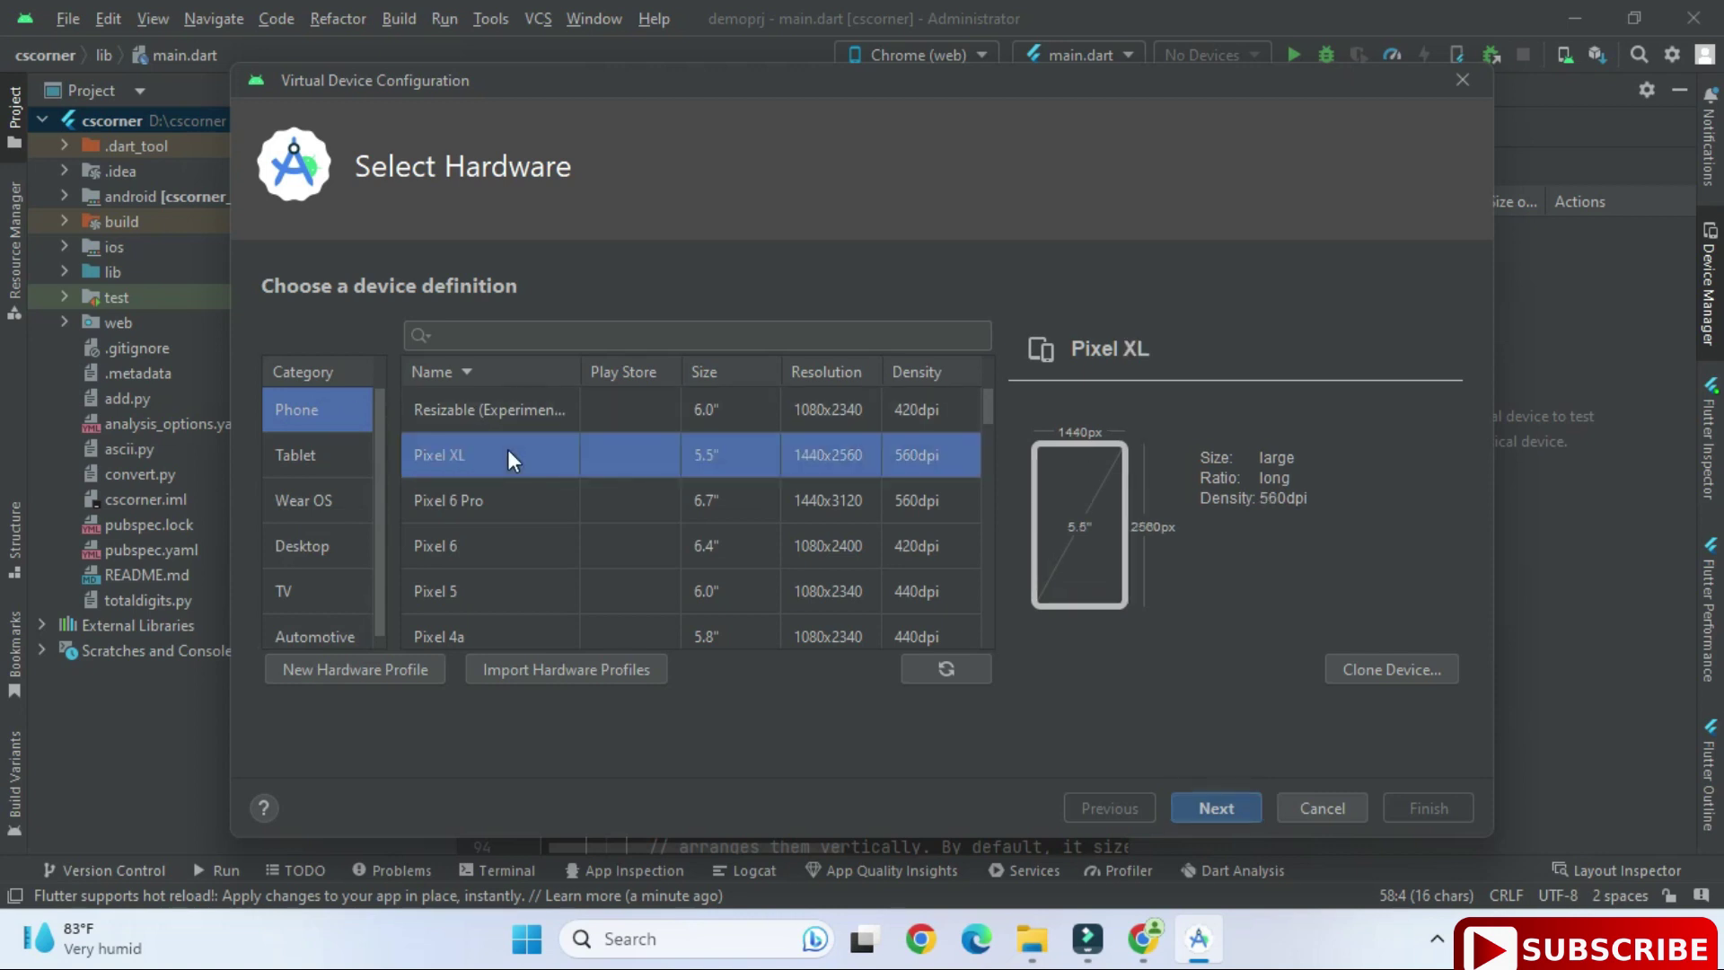
pyautogui.click(492, 526)
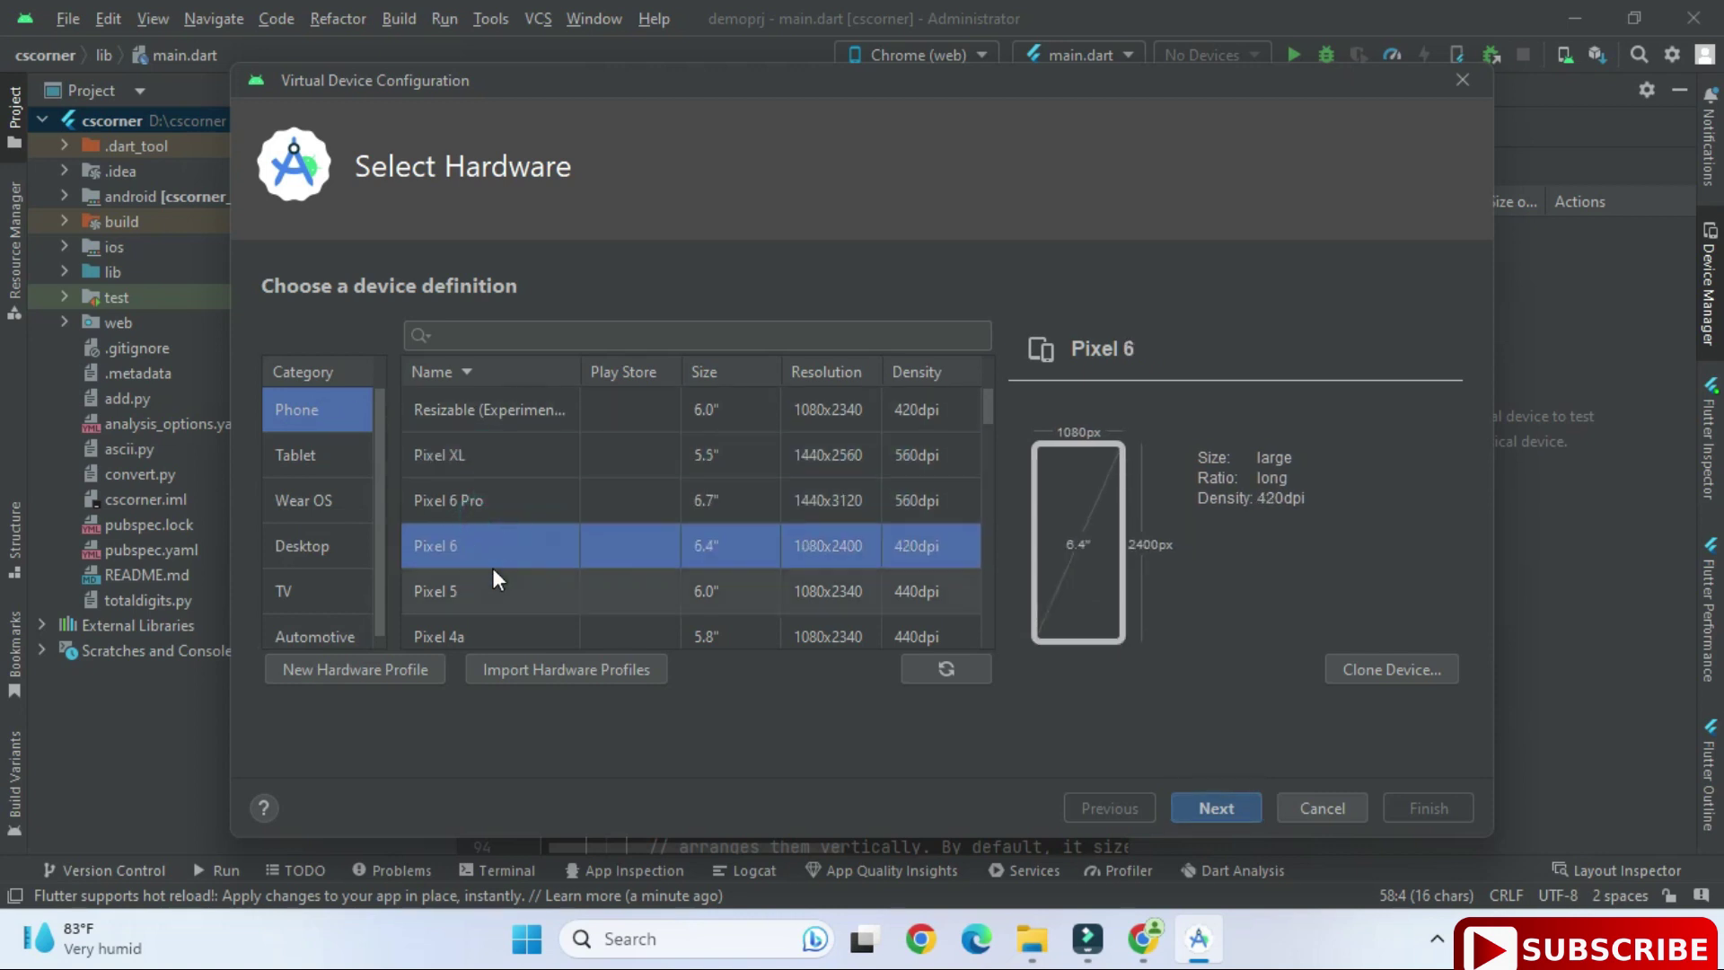
pyautogui.click(492, 504)
pyautogui.click(490, 542)
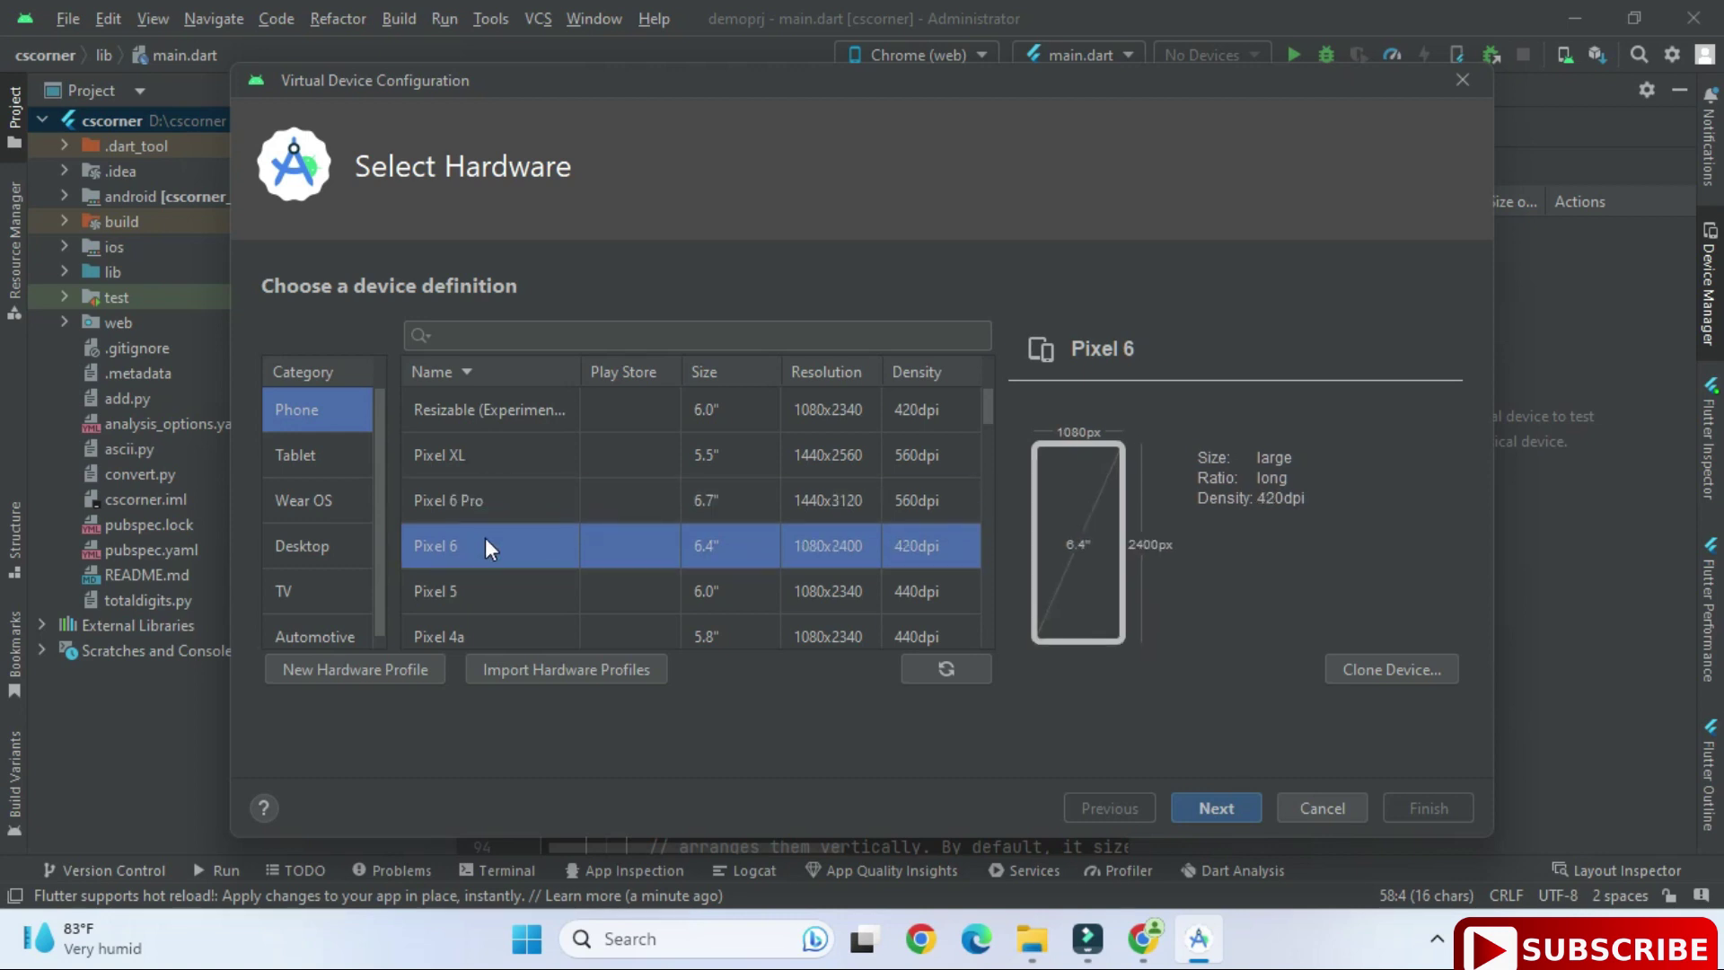
pyautogui.click(1210, 808)
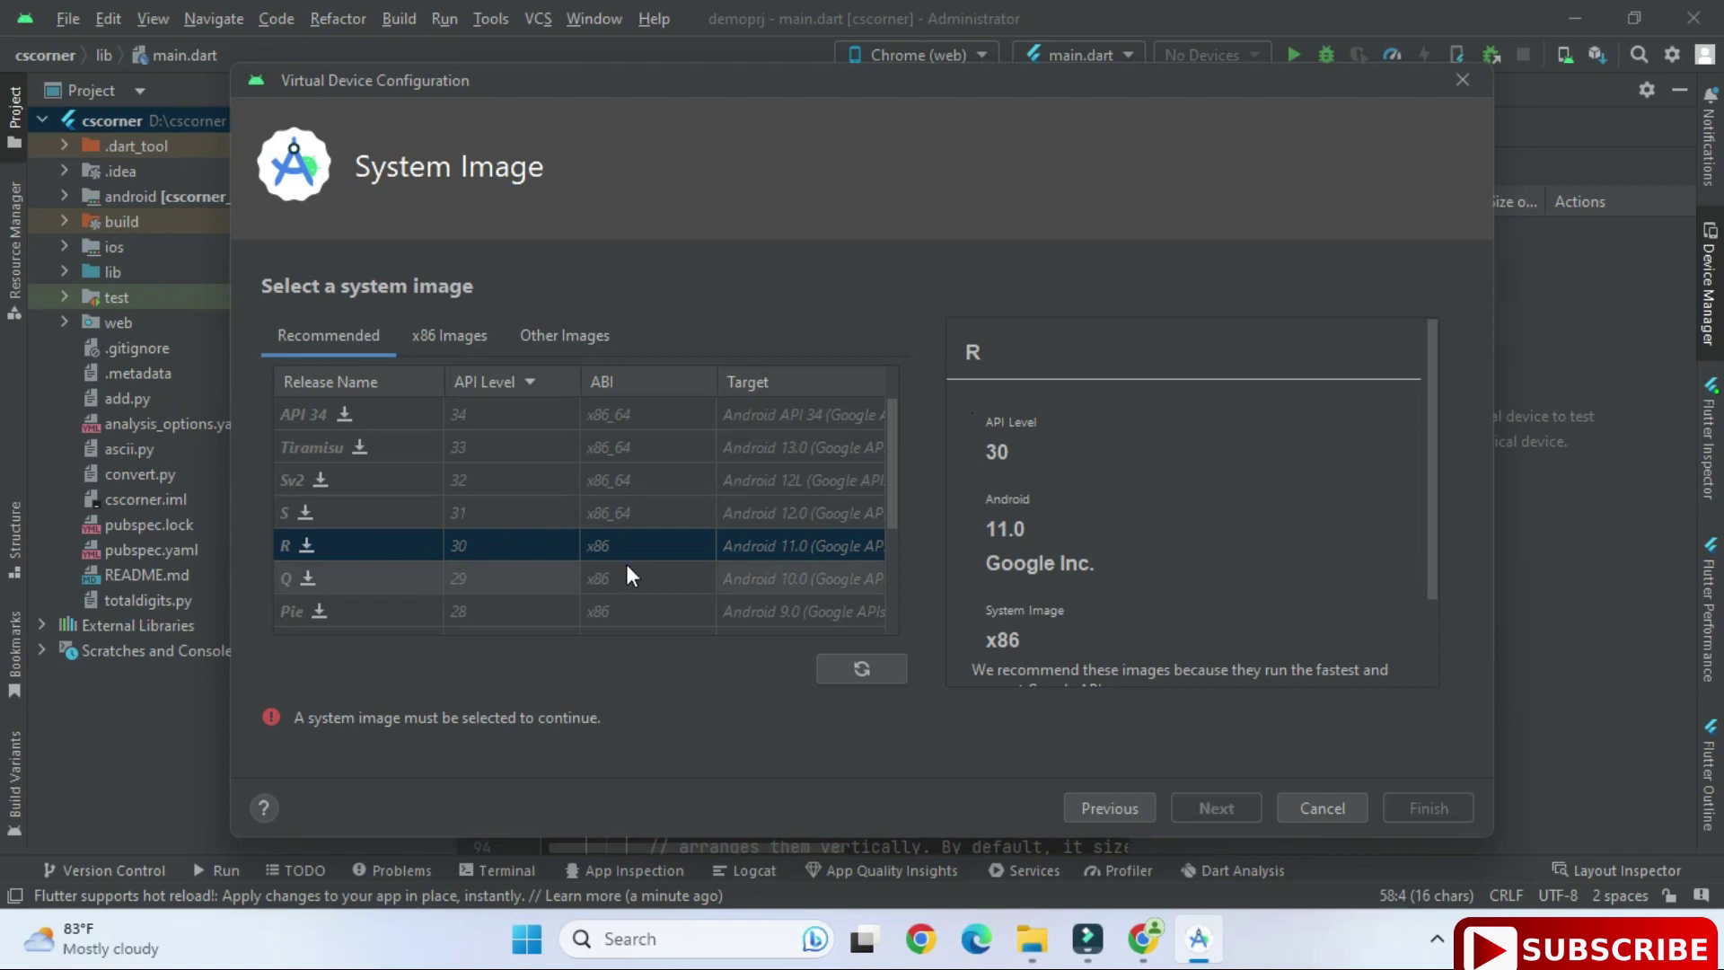
# Step: Download and install the R system image (API level 30, x86, Android 11.0) for the virtual device
pyautogui.click(303, 543)
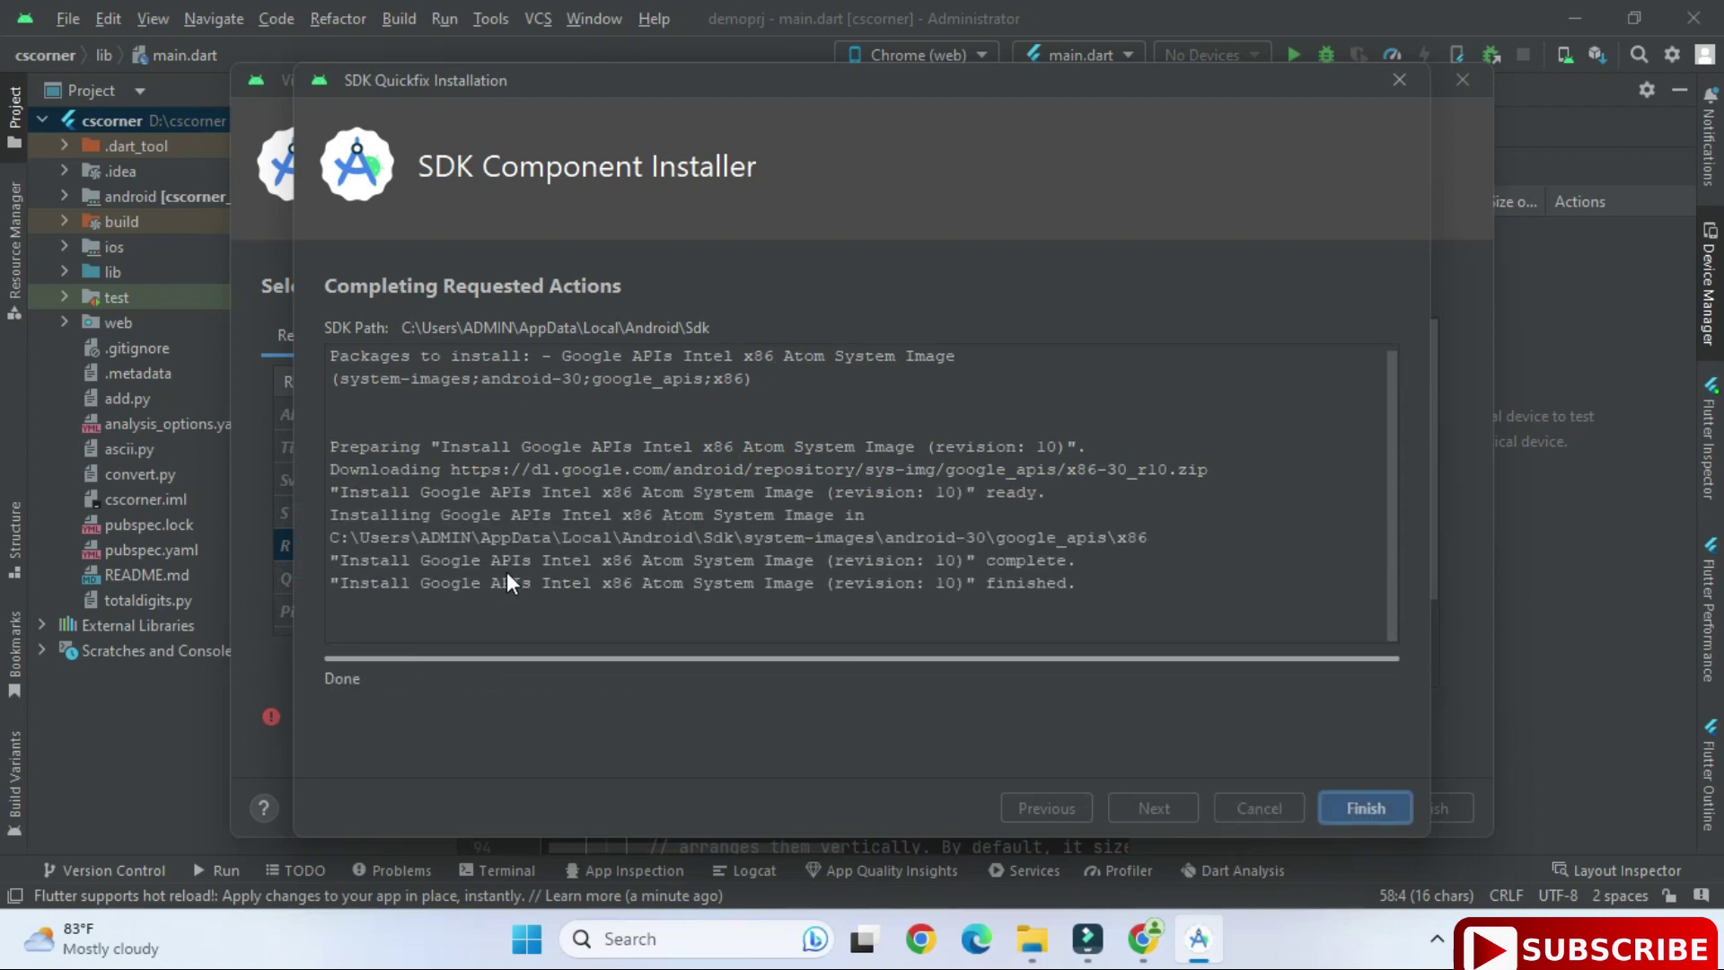
pyautogui.click(1383, 807)
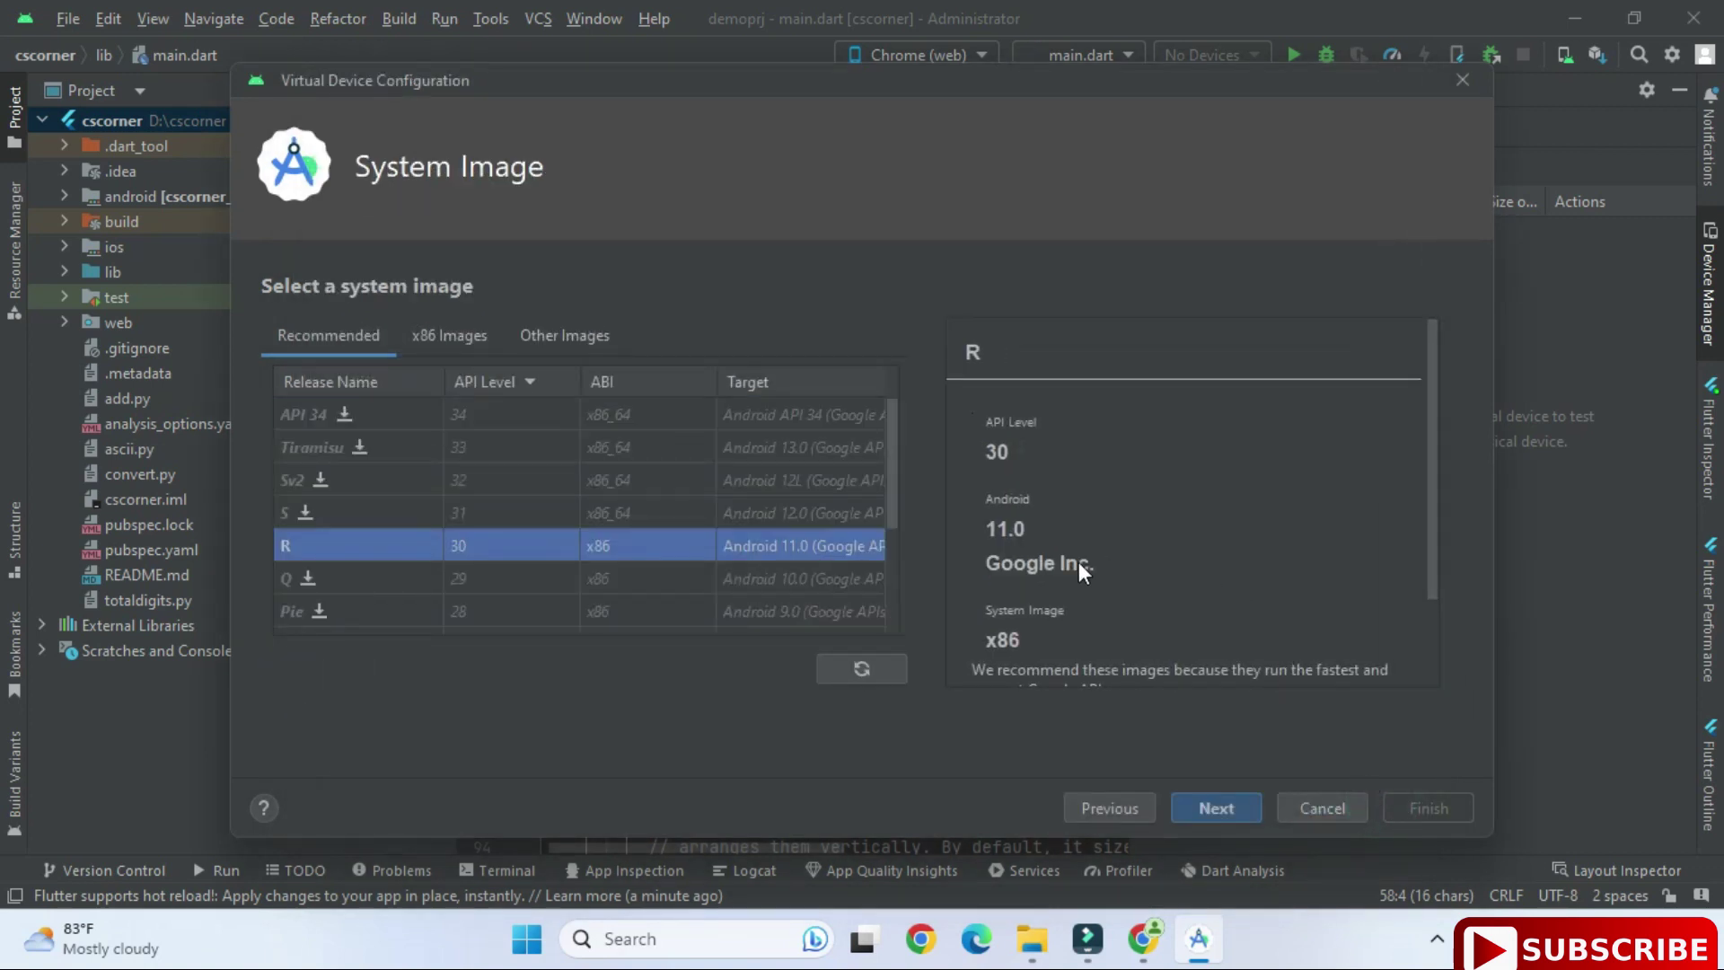
# Step: Finish creating the virtual device with the name Pixel 6 API 30 and portrait startup orientation
pyautogui.click(1215, 808)
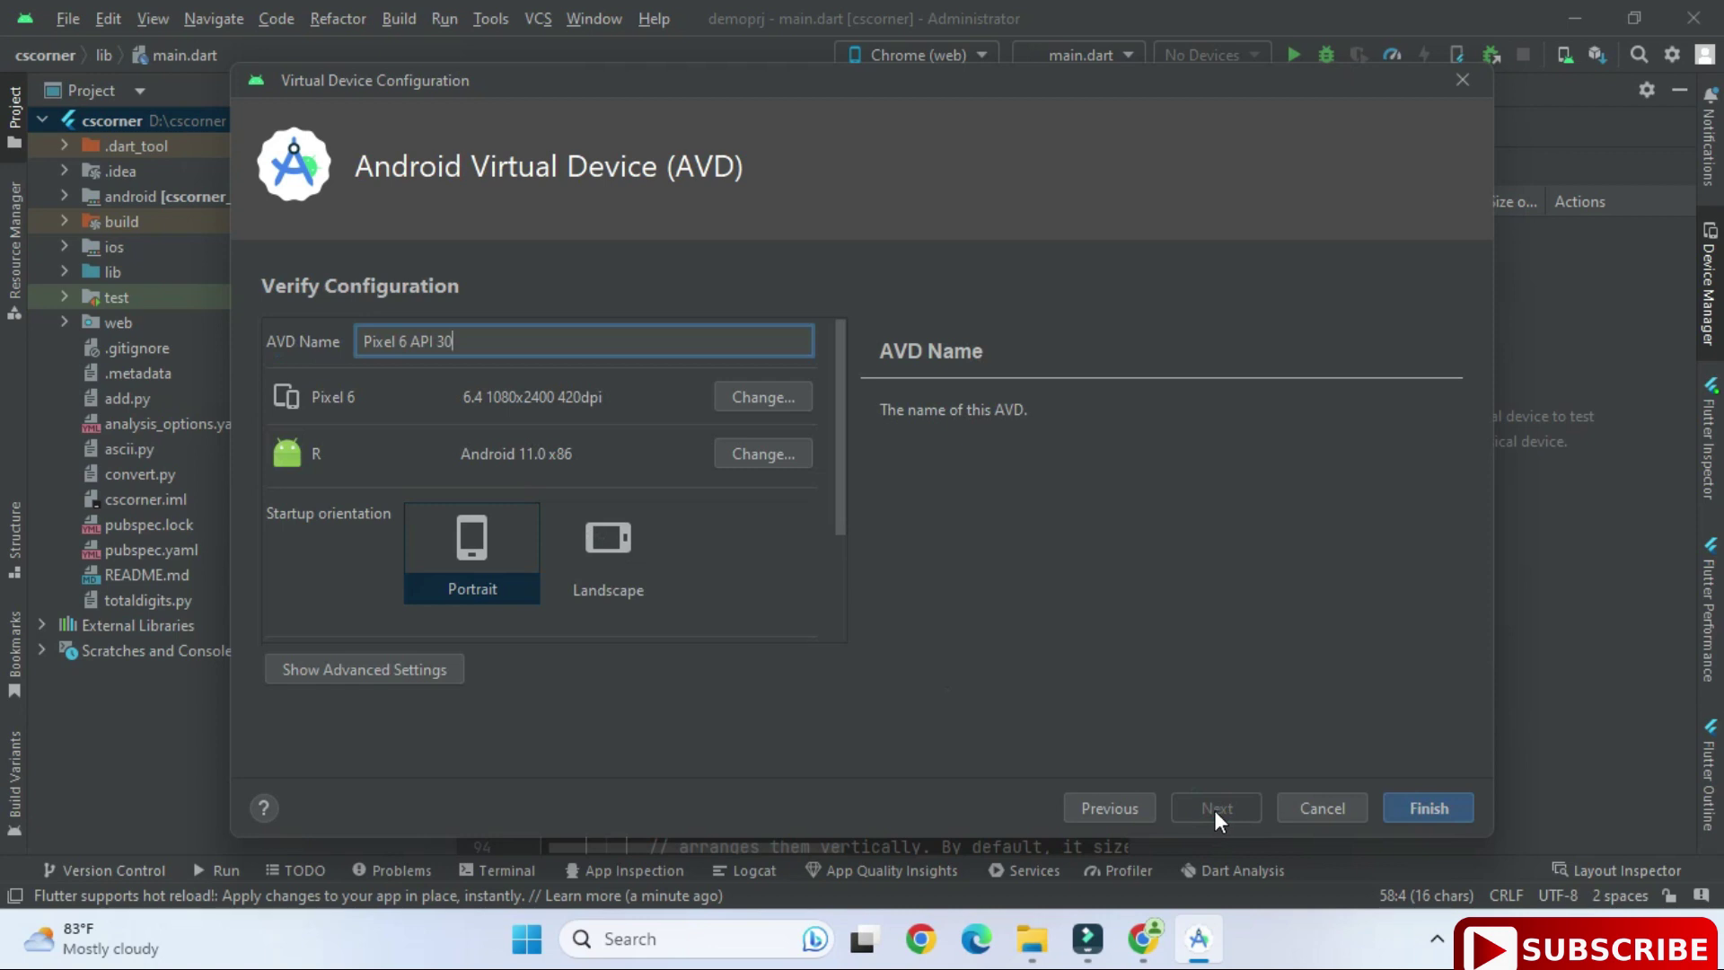
pyautogui.tripleClick(496, 341)
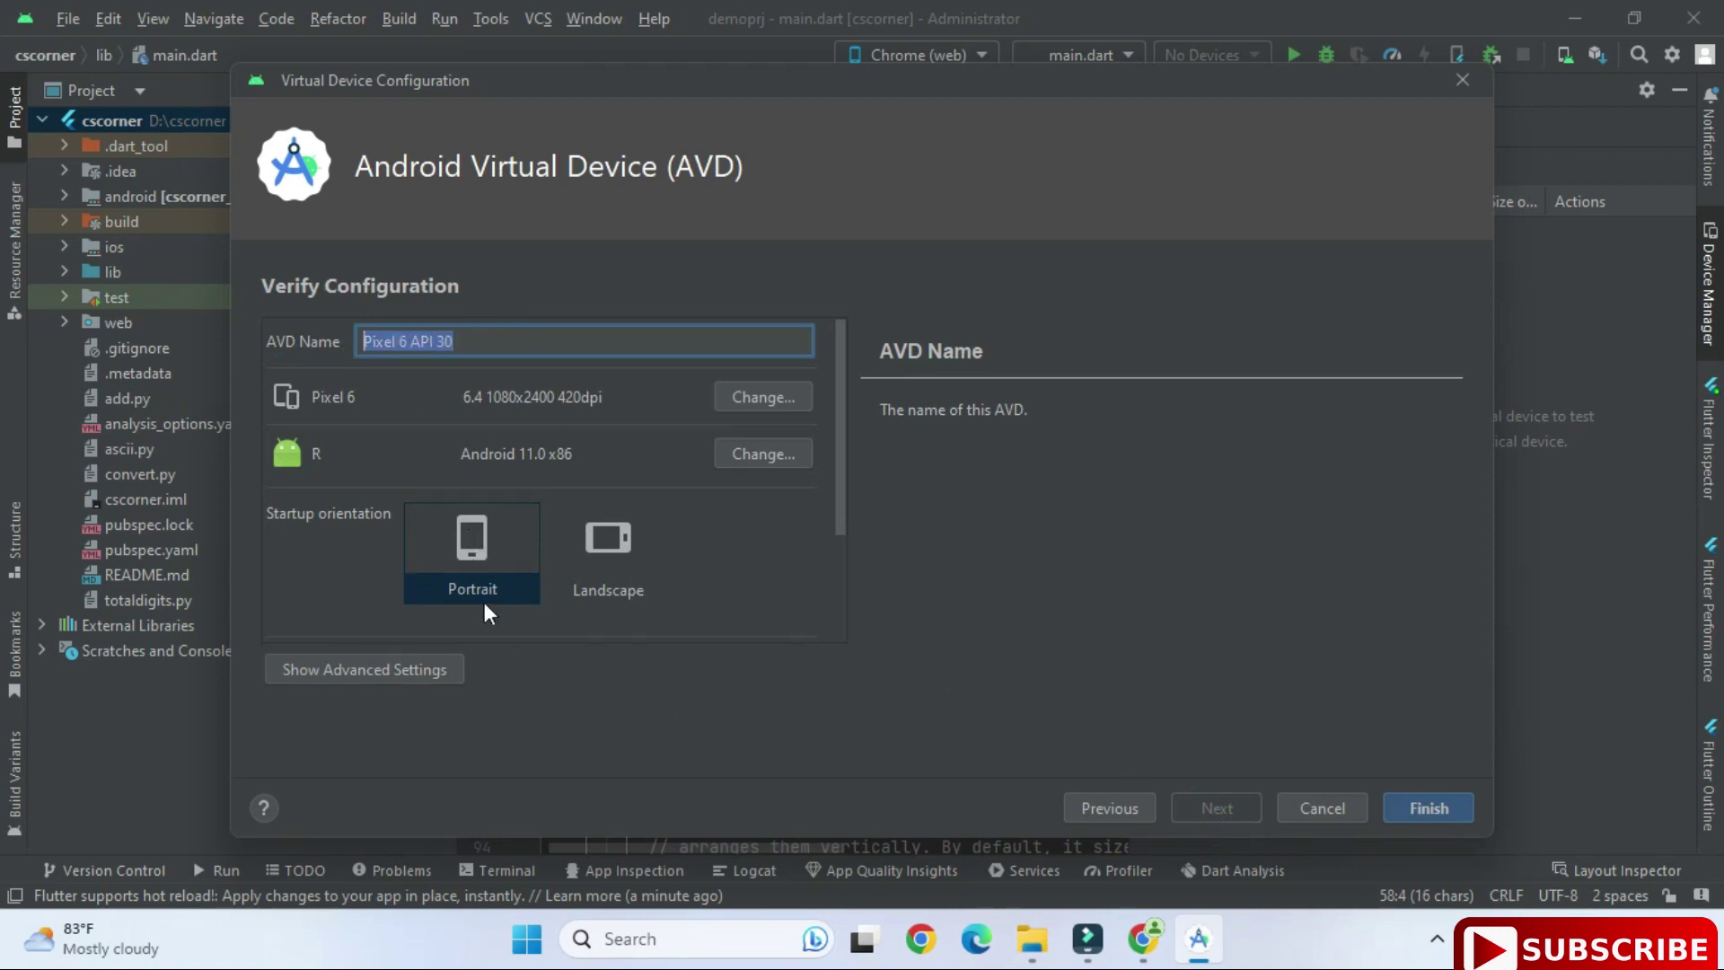
pyautogui.click(877, 331)
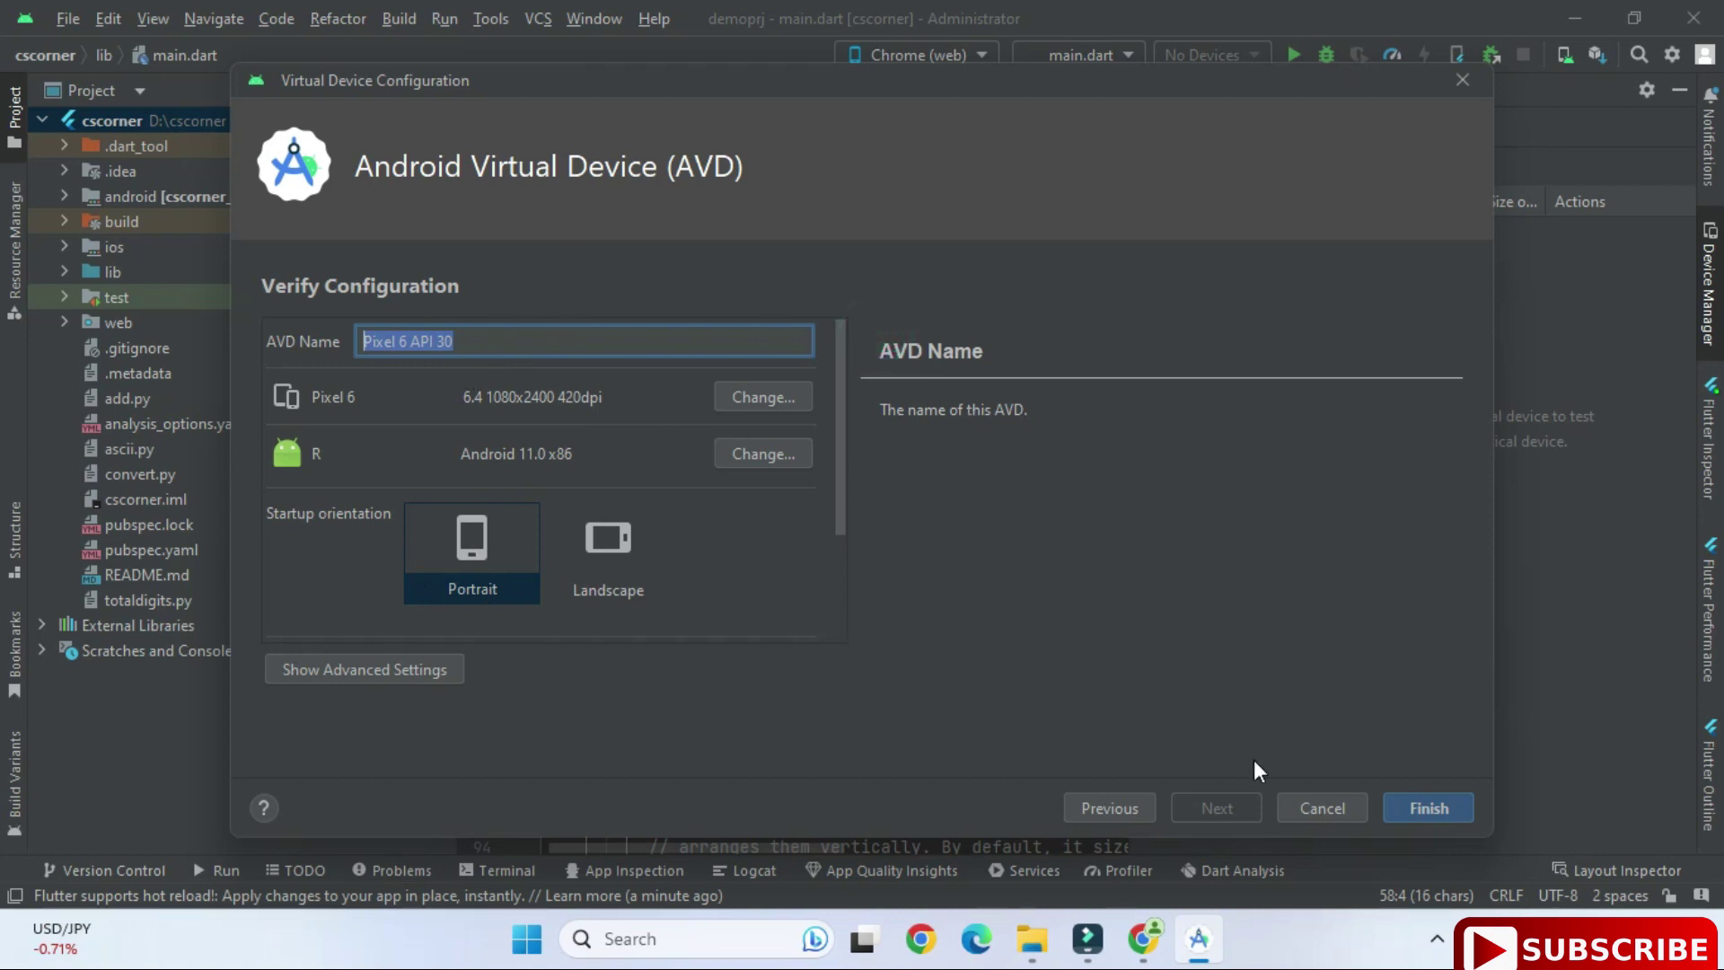
pyautogui.click(1426, 806)
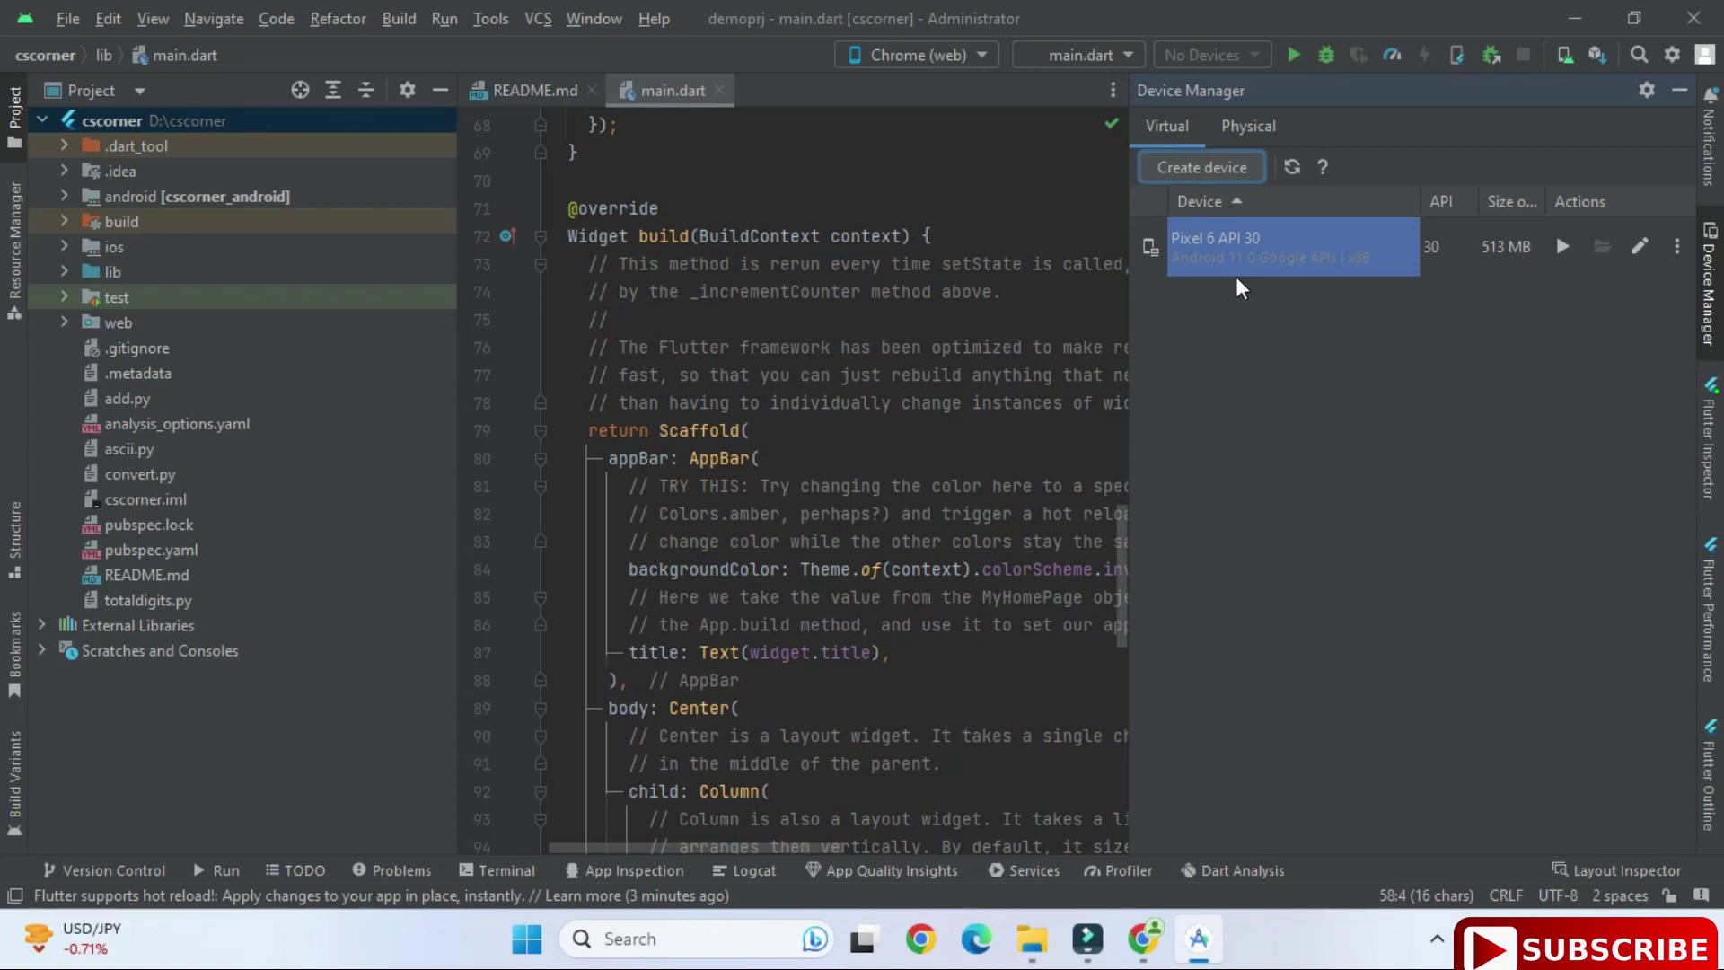
# Step: Start the Pixel 6 API 30 virtual device and hide the Device Manager
pyautogui.click(1562, 246)
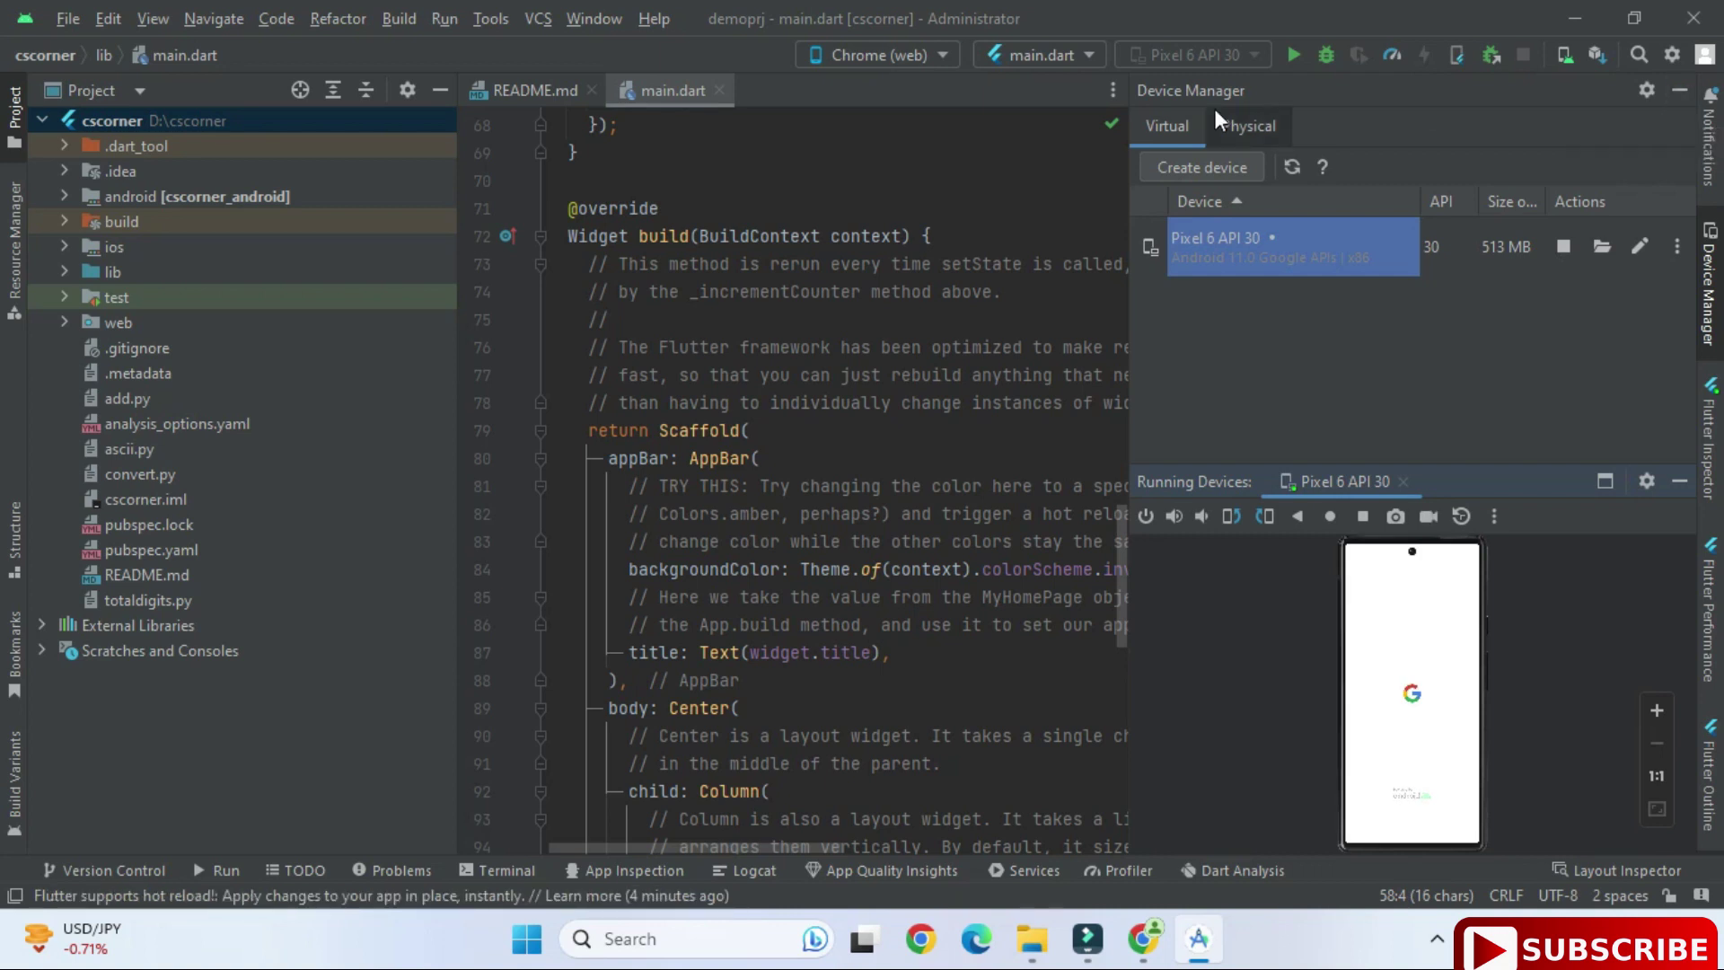
pyautogui.click(1675, 88)
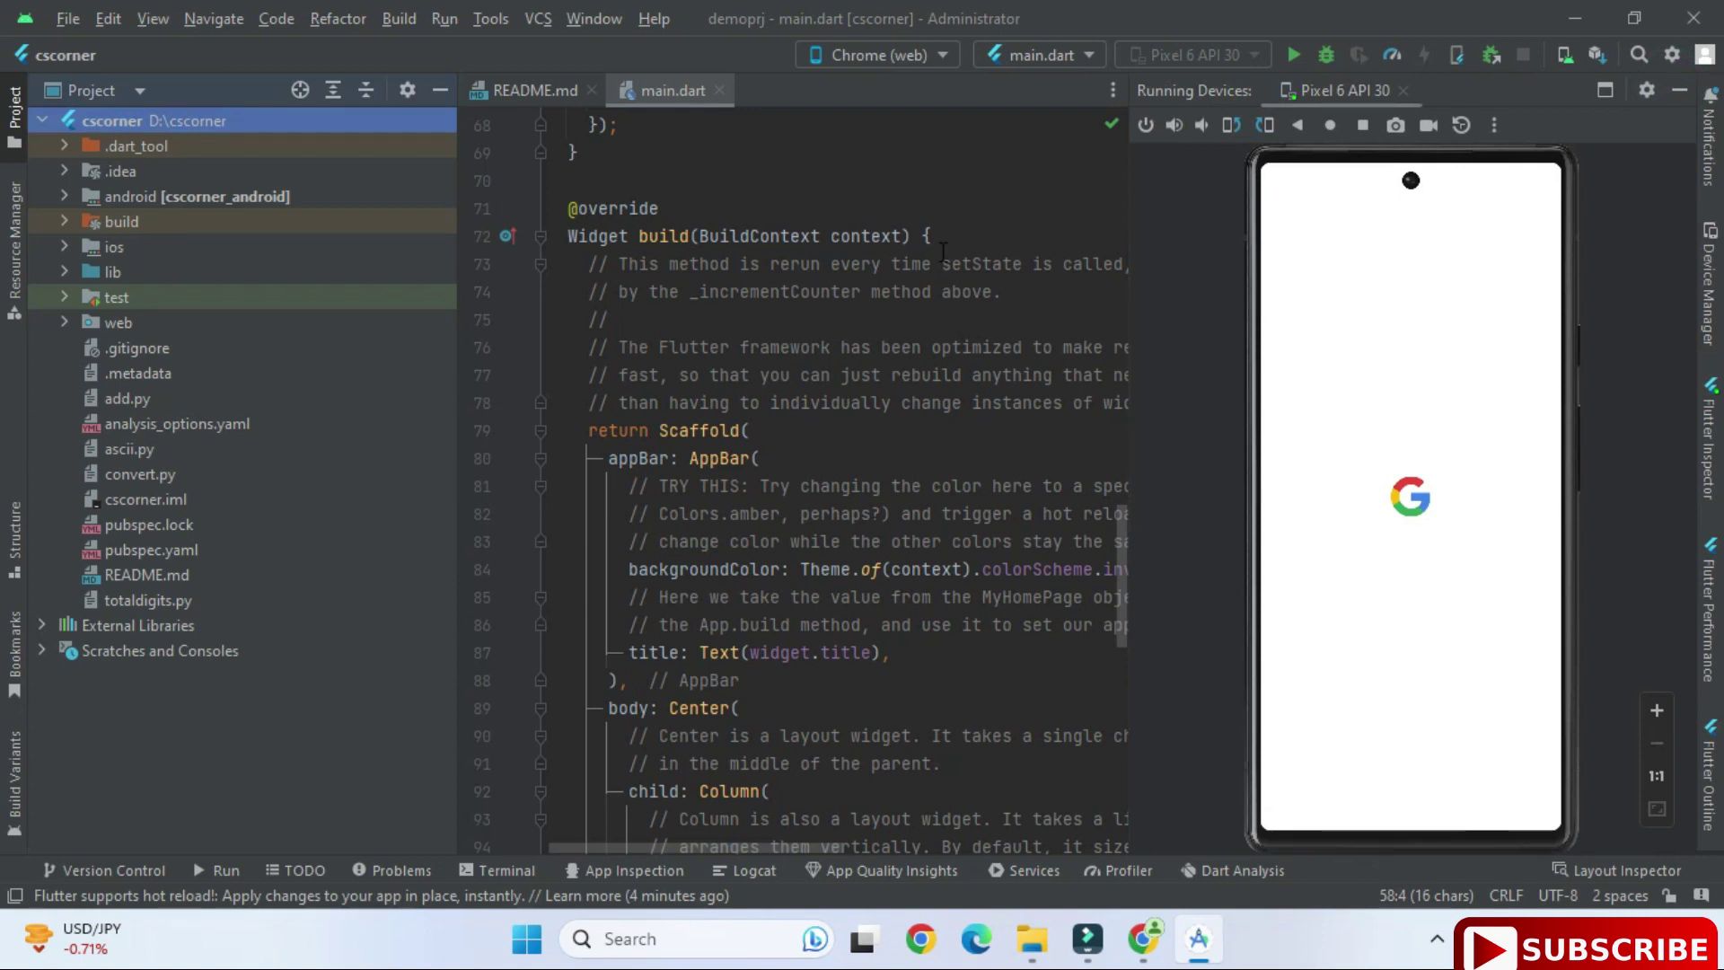
# Step: Choose Pixel 6 API 30 (mobile) as the target device and run main.dart on it
pyautogui.click(915, 54)
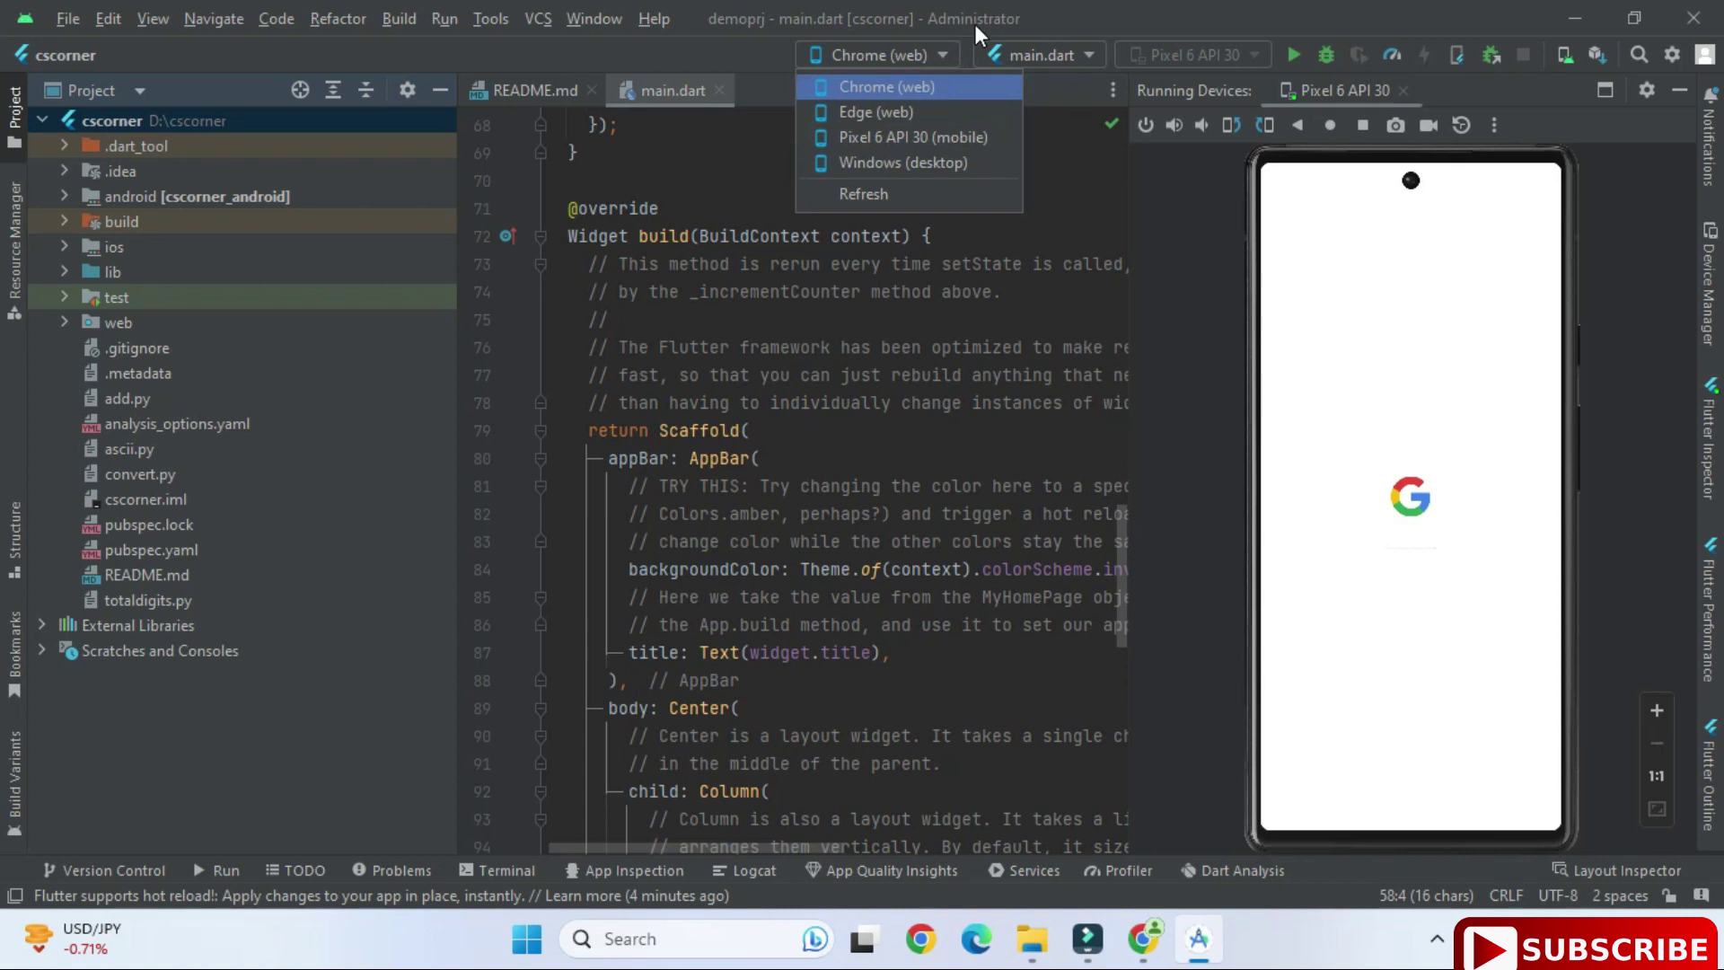
pyautogui.click(1052, 109)
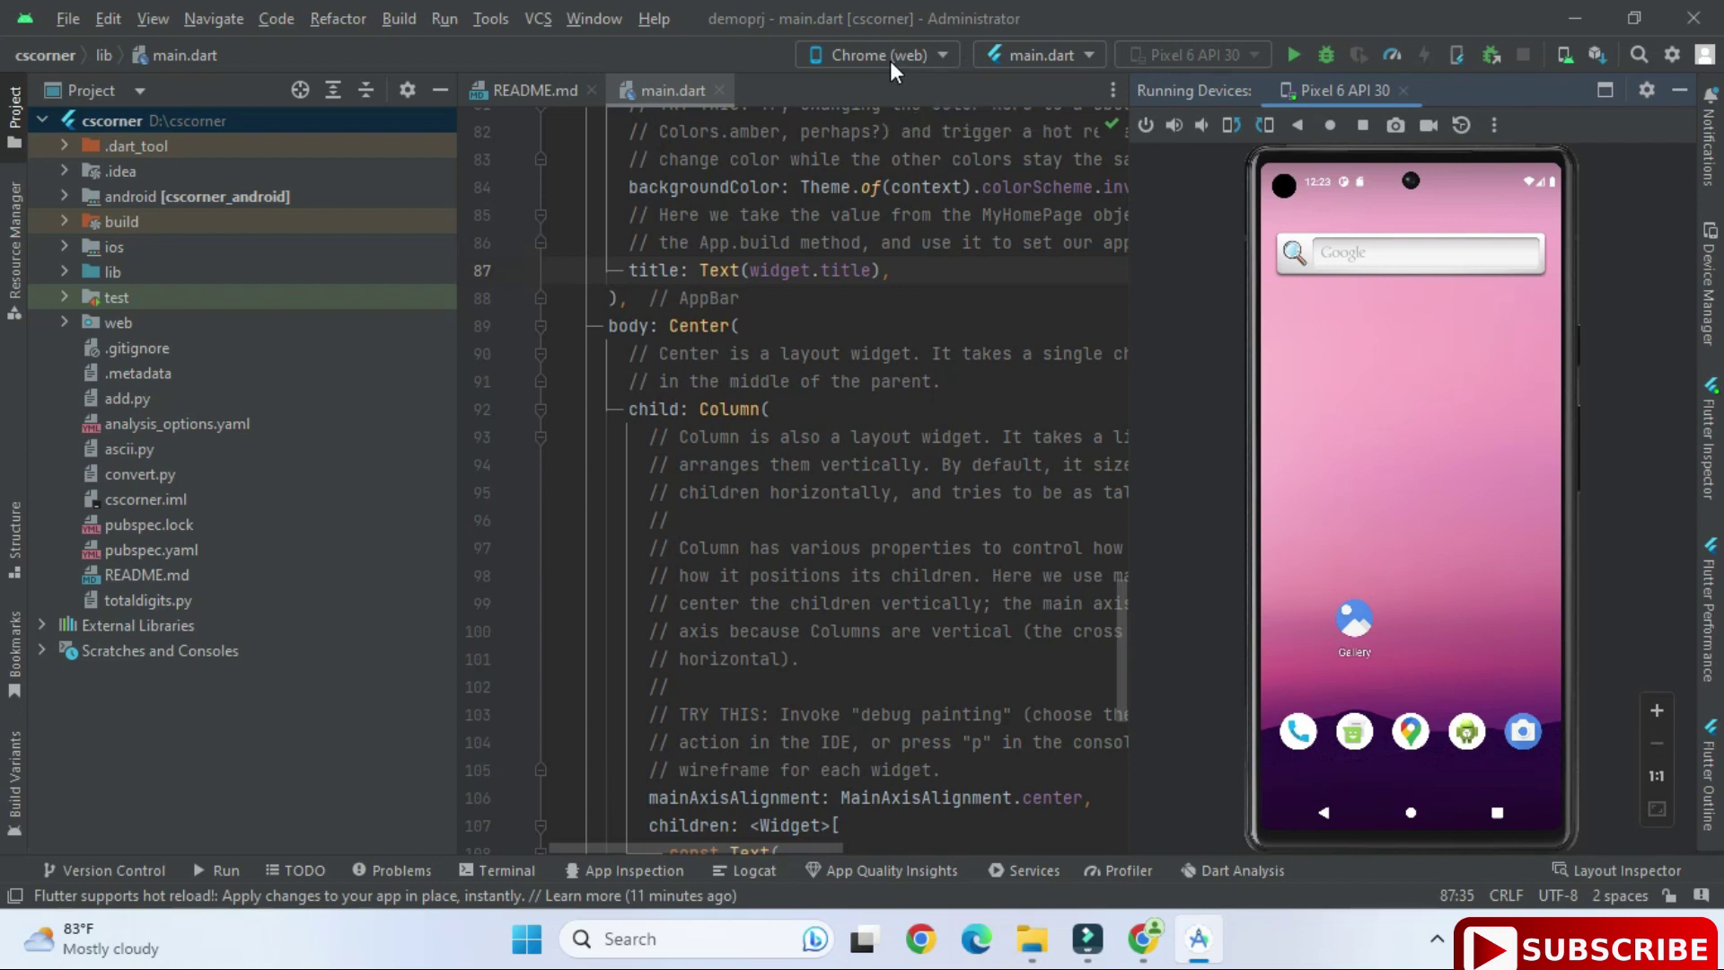
pyautogui.click(890, 55)
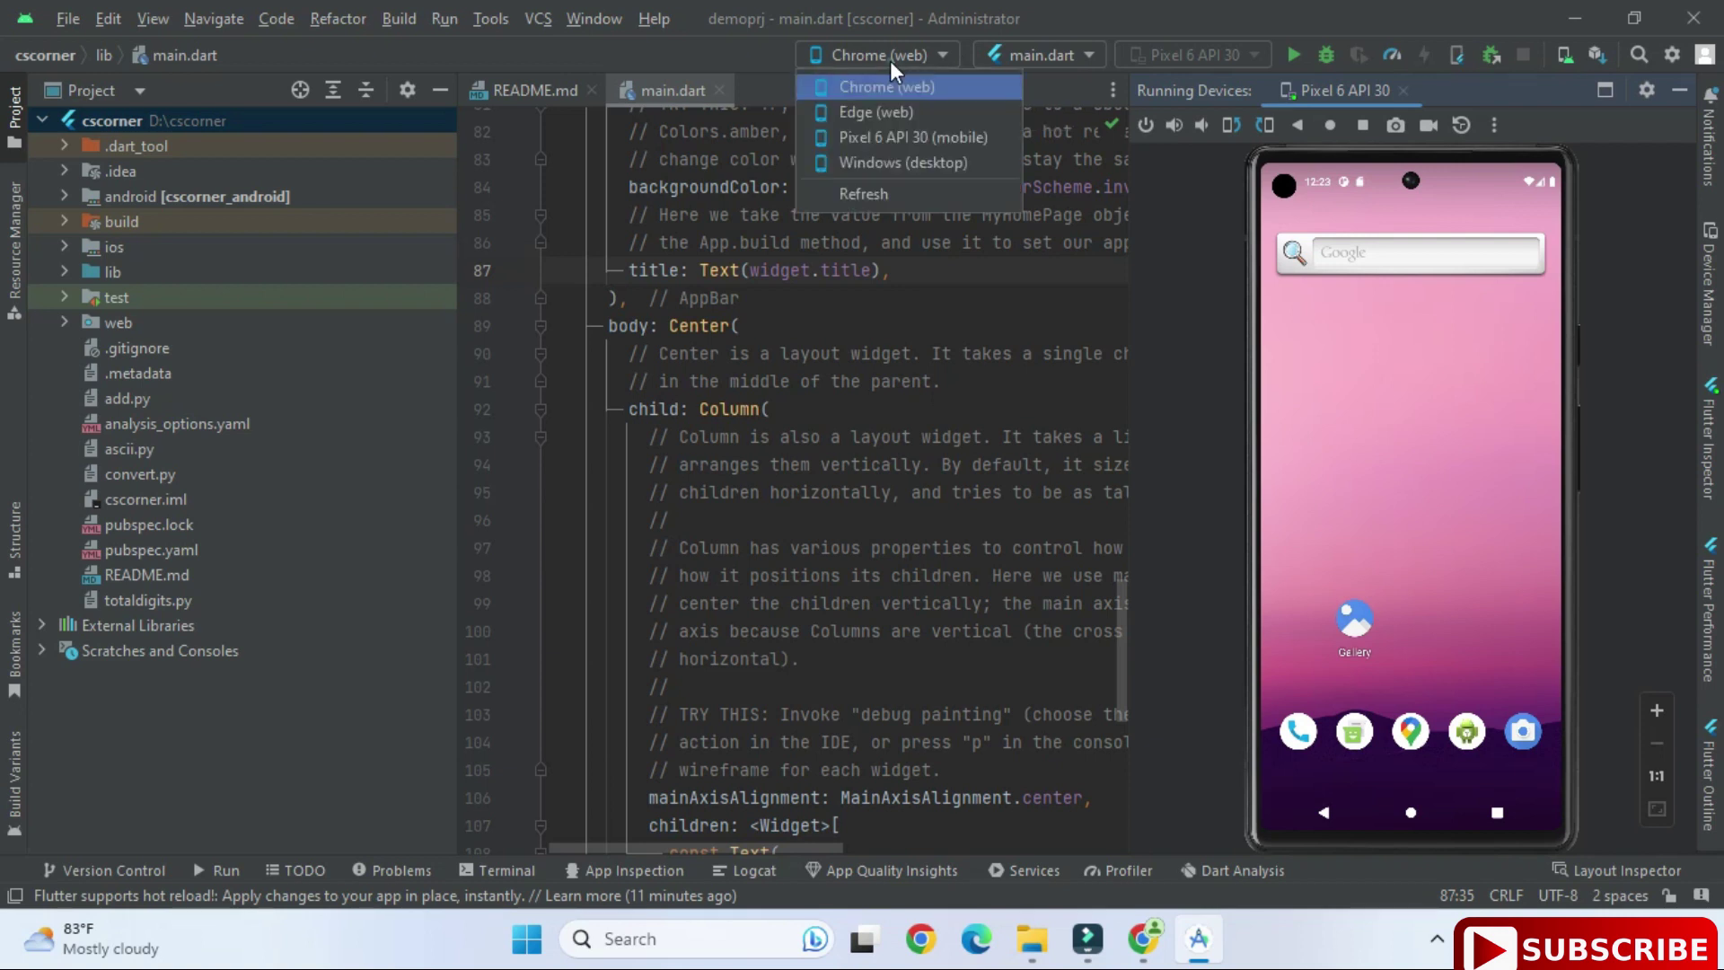
pyautogui.click(885, 140)
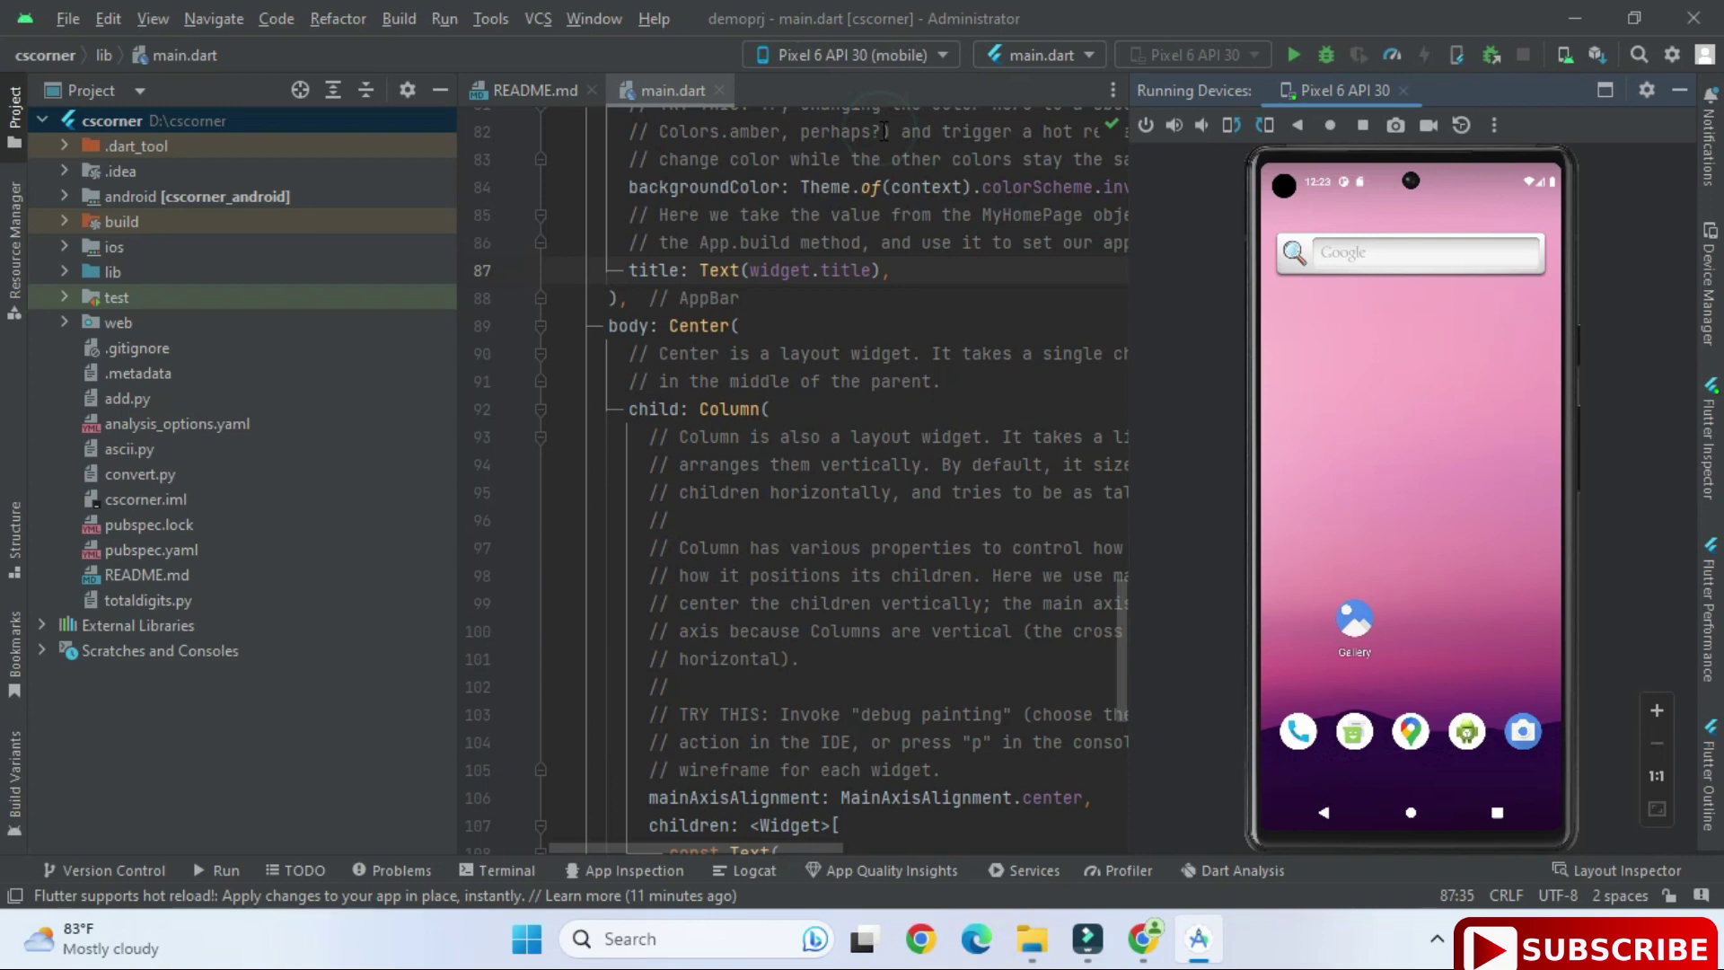
pyautogui.click(1294, 52)
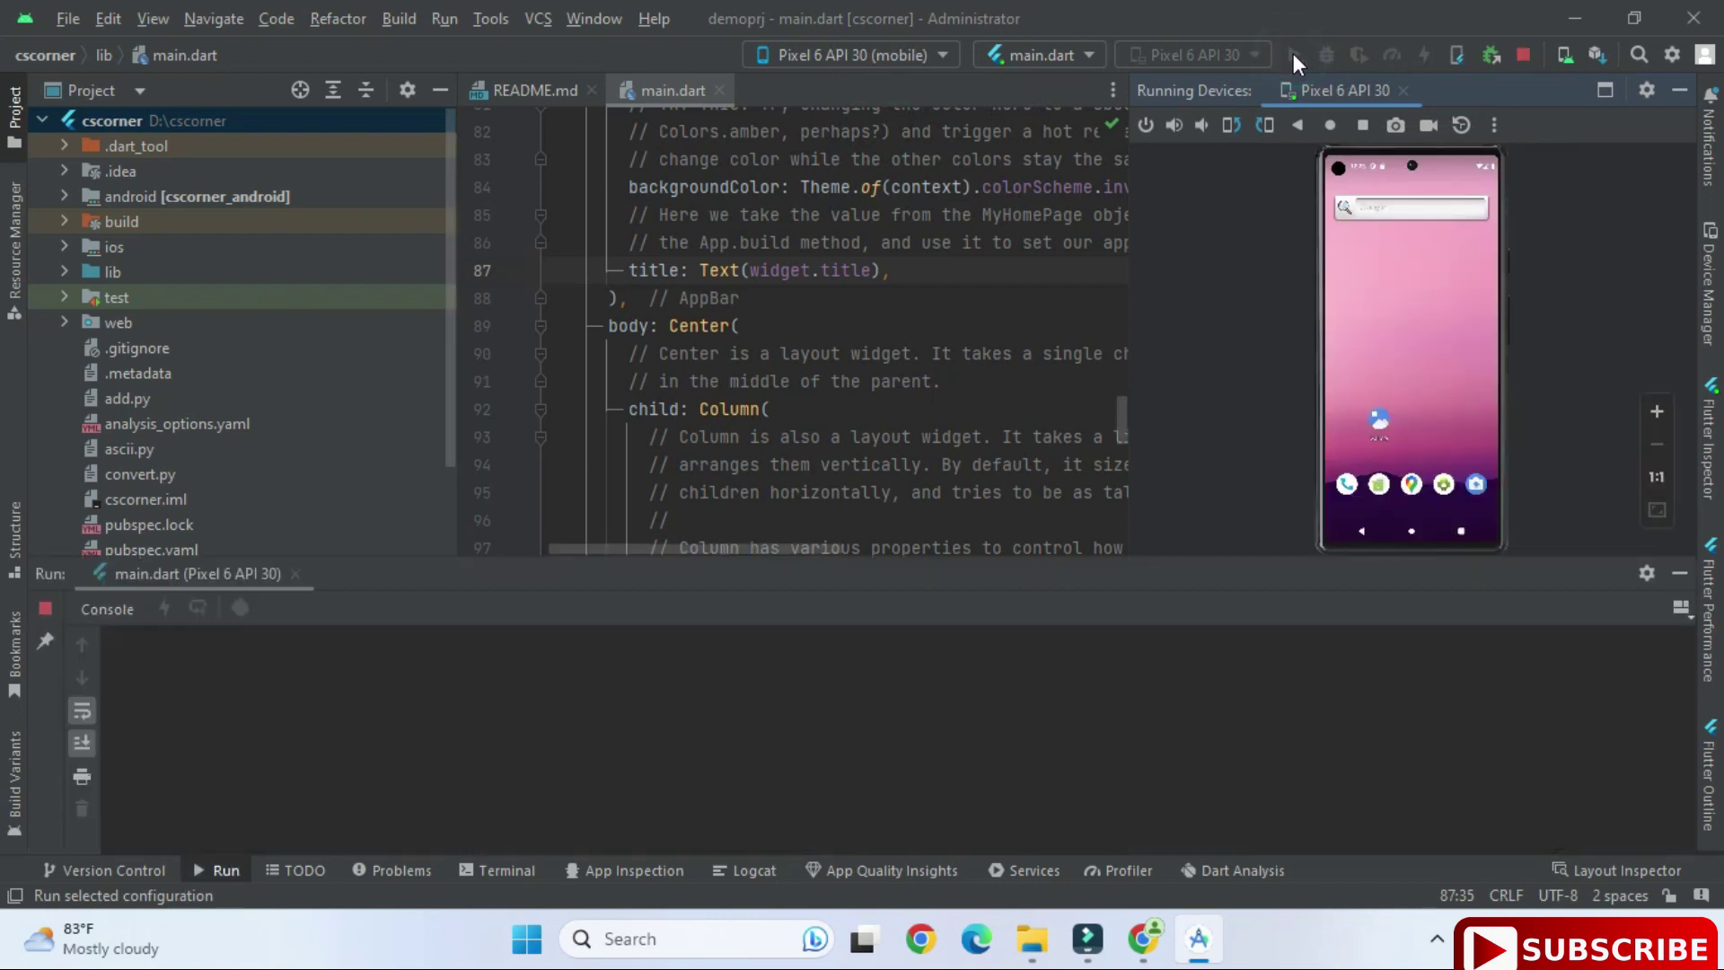
pyautogui.click(1627, 18)
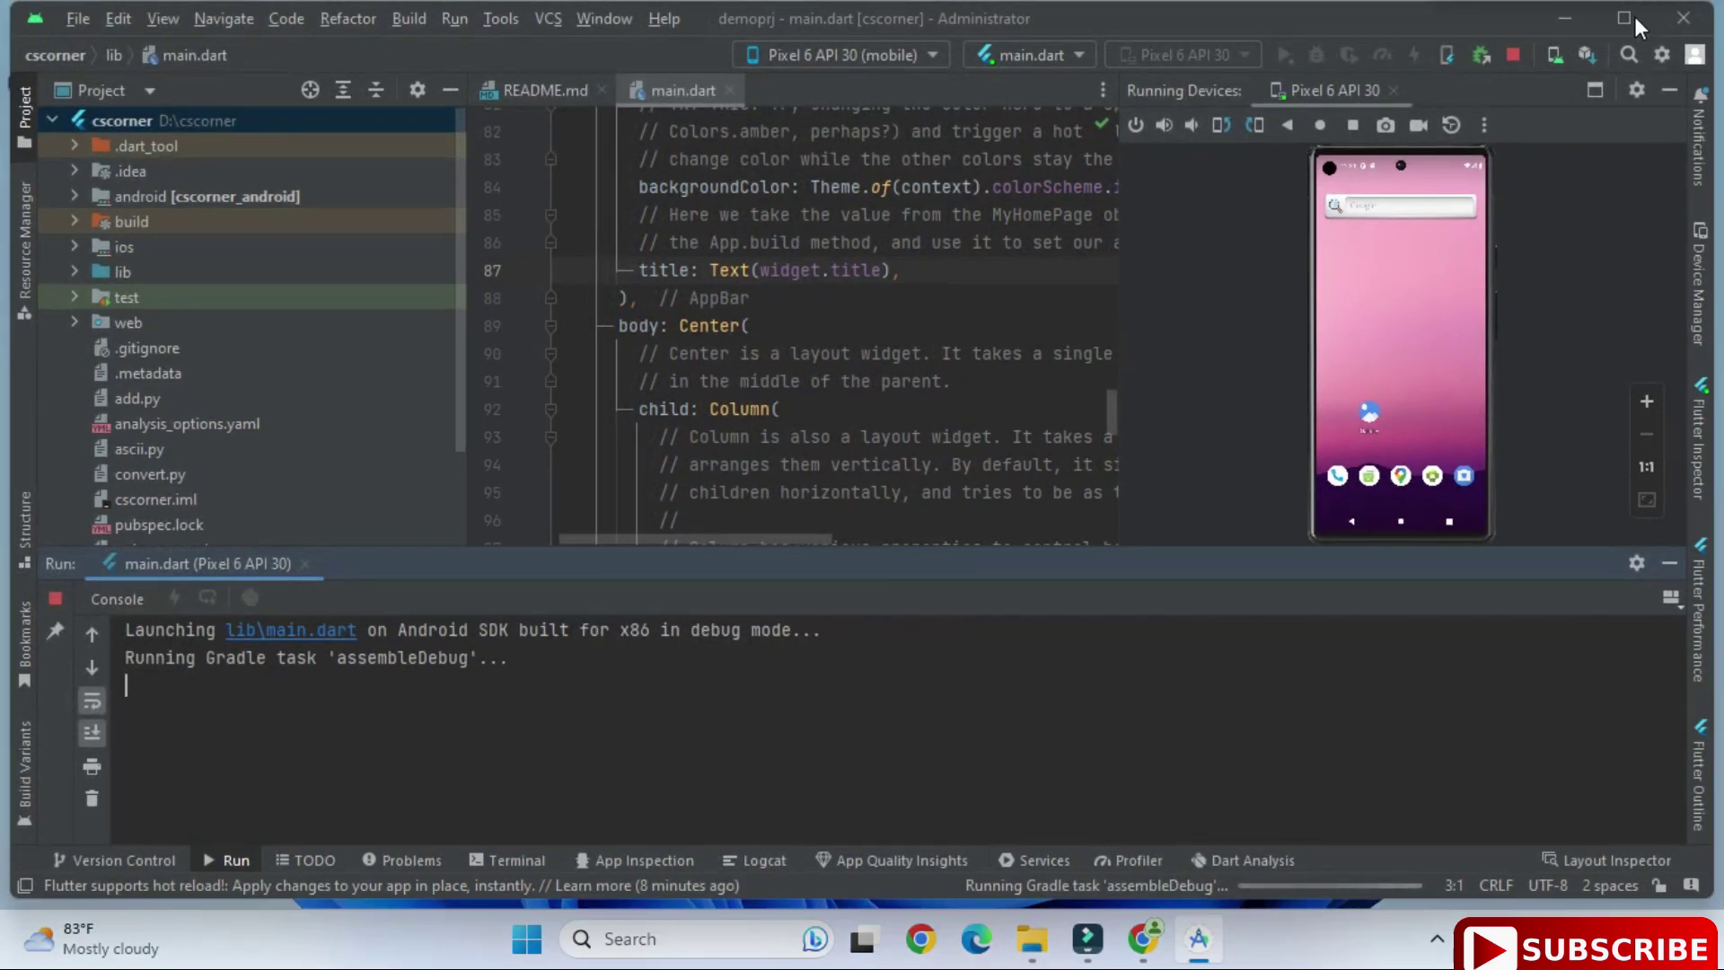
pyautogui.click(1624, 20)
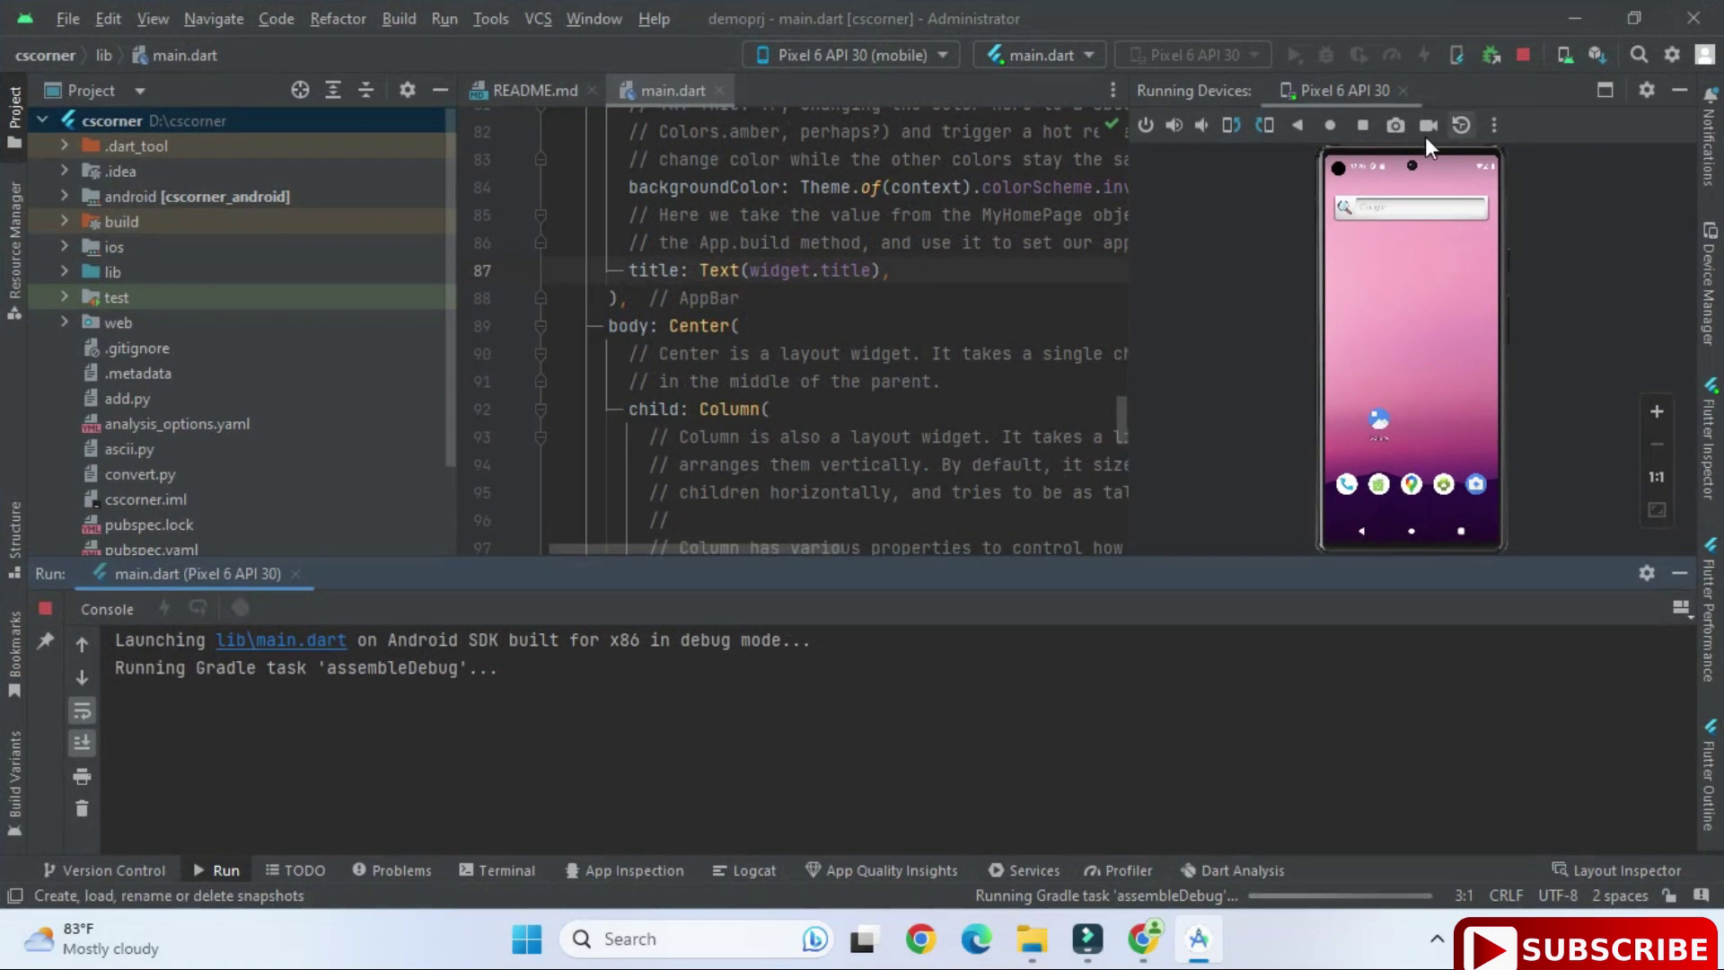
pyautogui.click(903, 52)
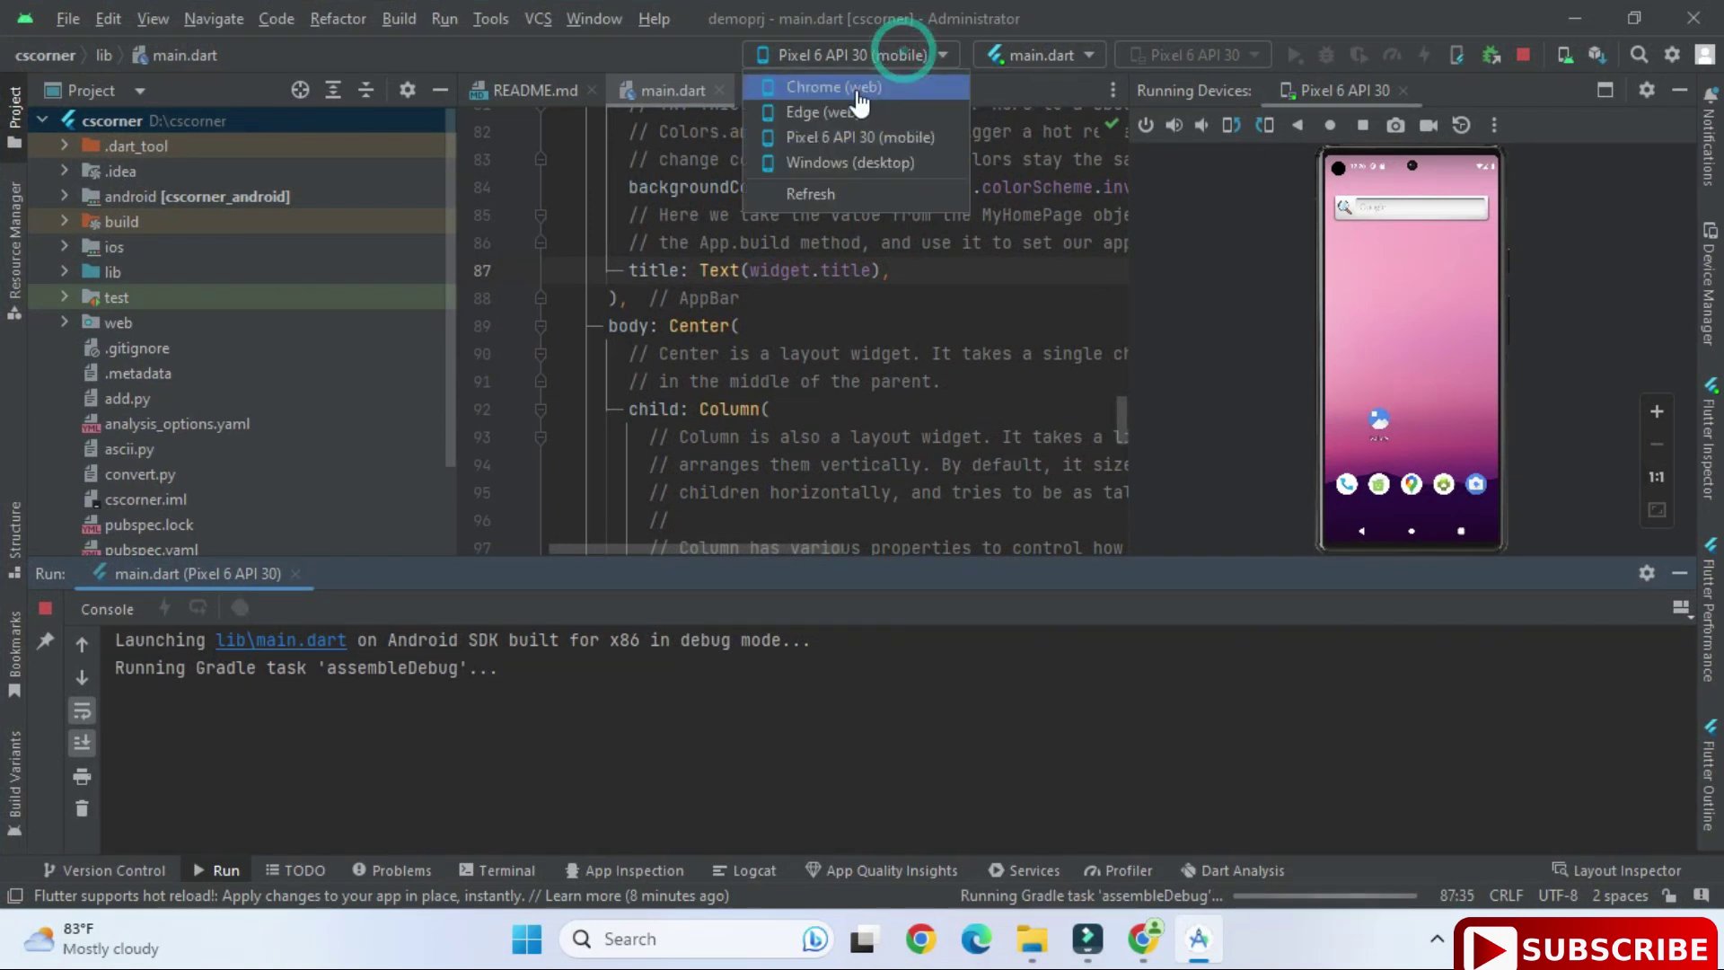
pyautogui.click(835, 135)
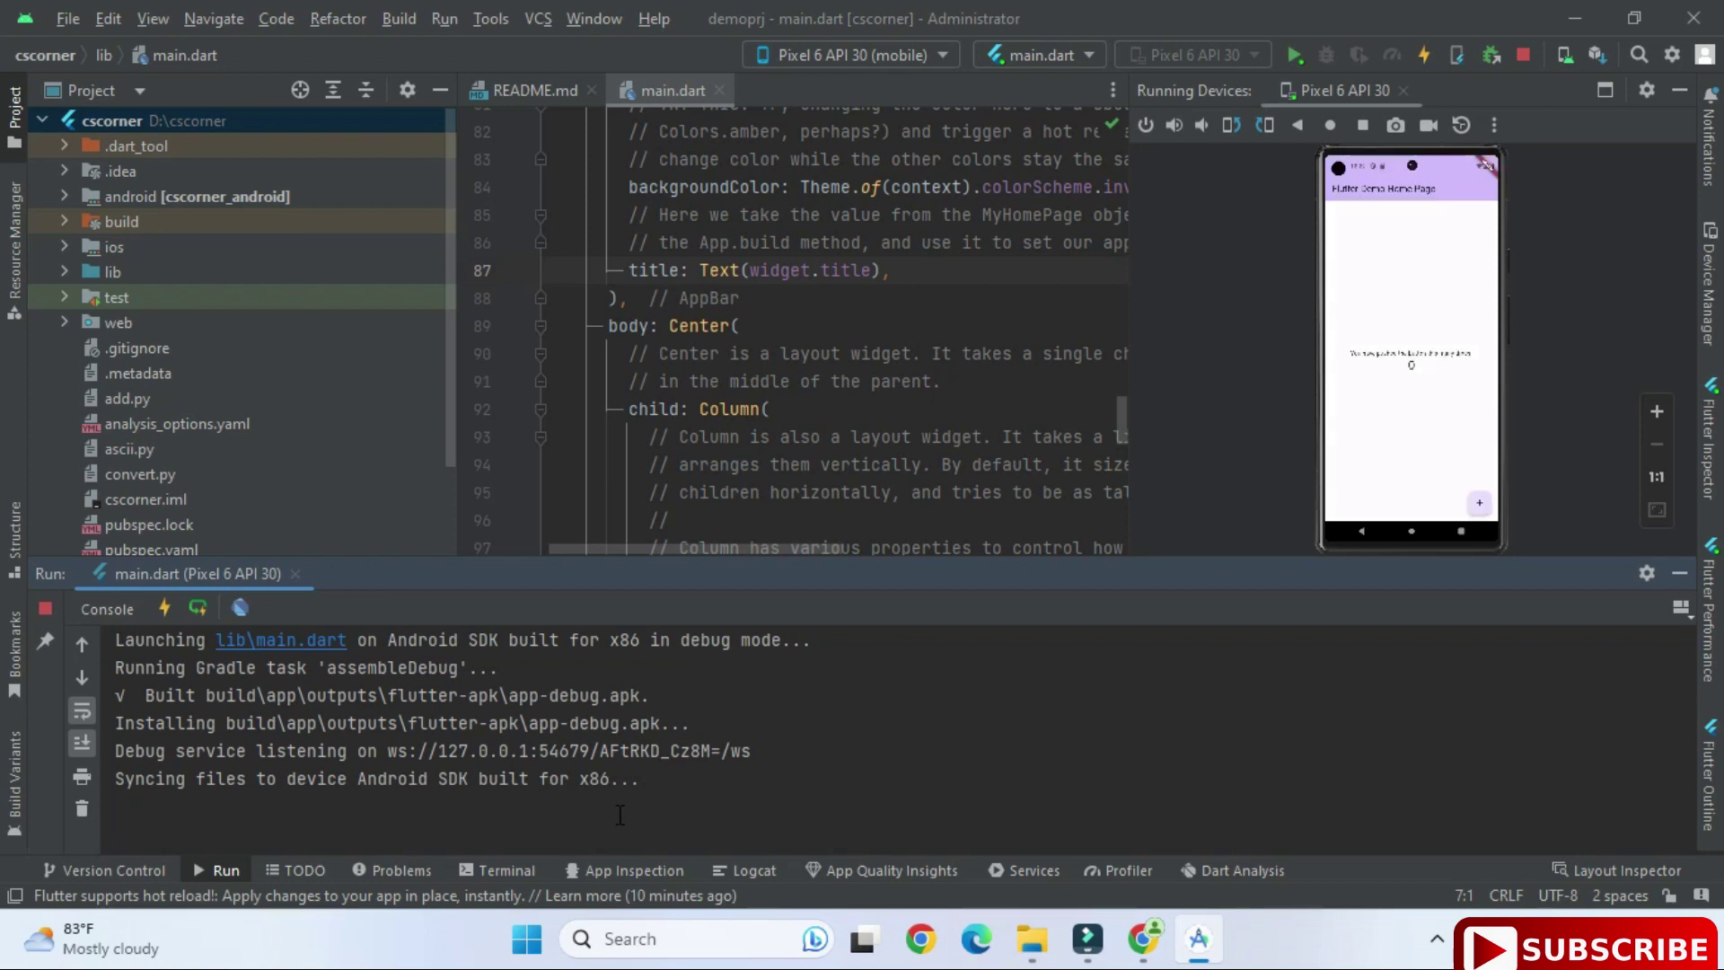
# Step: Hide the run console and test the demo app on the emulator by incrementing its counter five times
pyautogui.click(1680, 570)
pyautogui.click(1544, 849)
pyautogui.click(1541, 843)
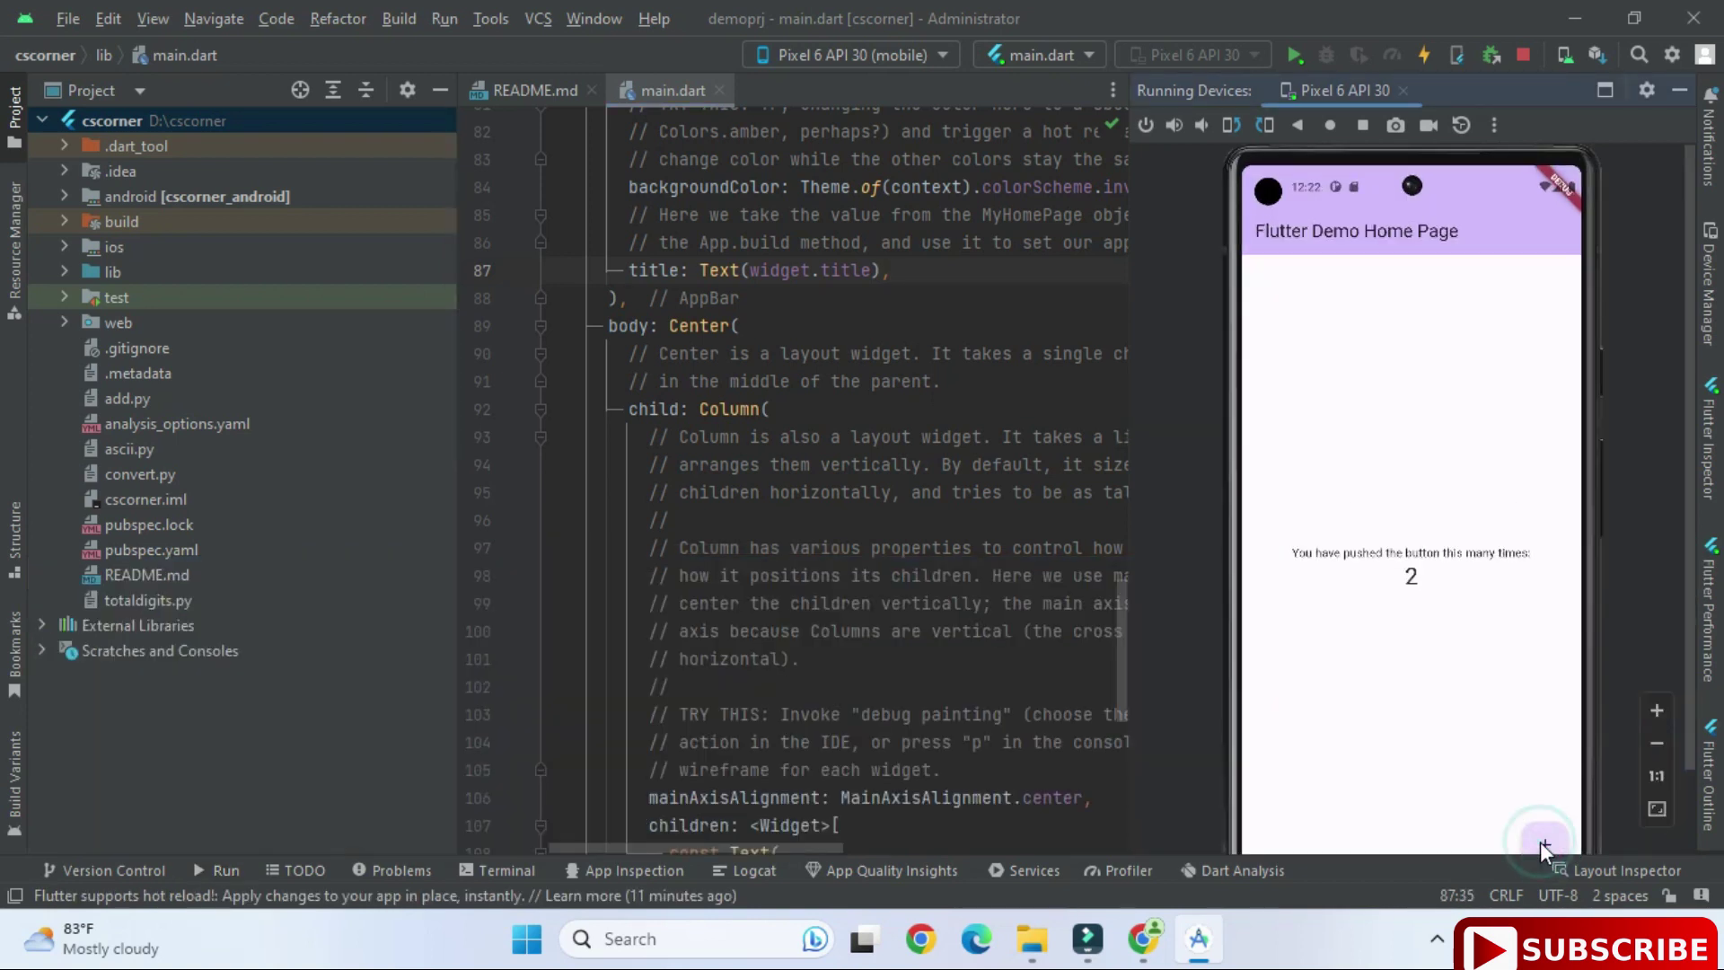
pyautogui.click(1541, 842)
pyautogui.click(1543, 842)
pyautogui.click(1543, 844)
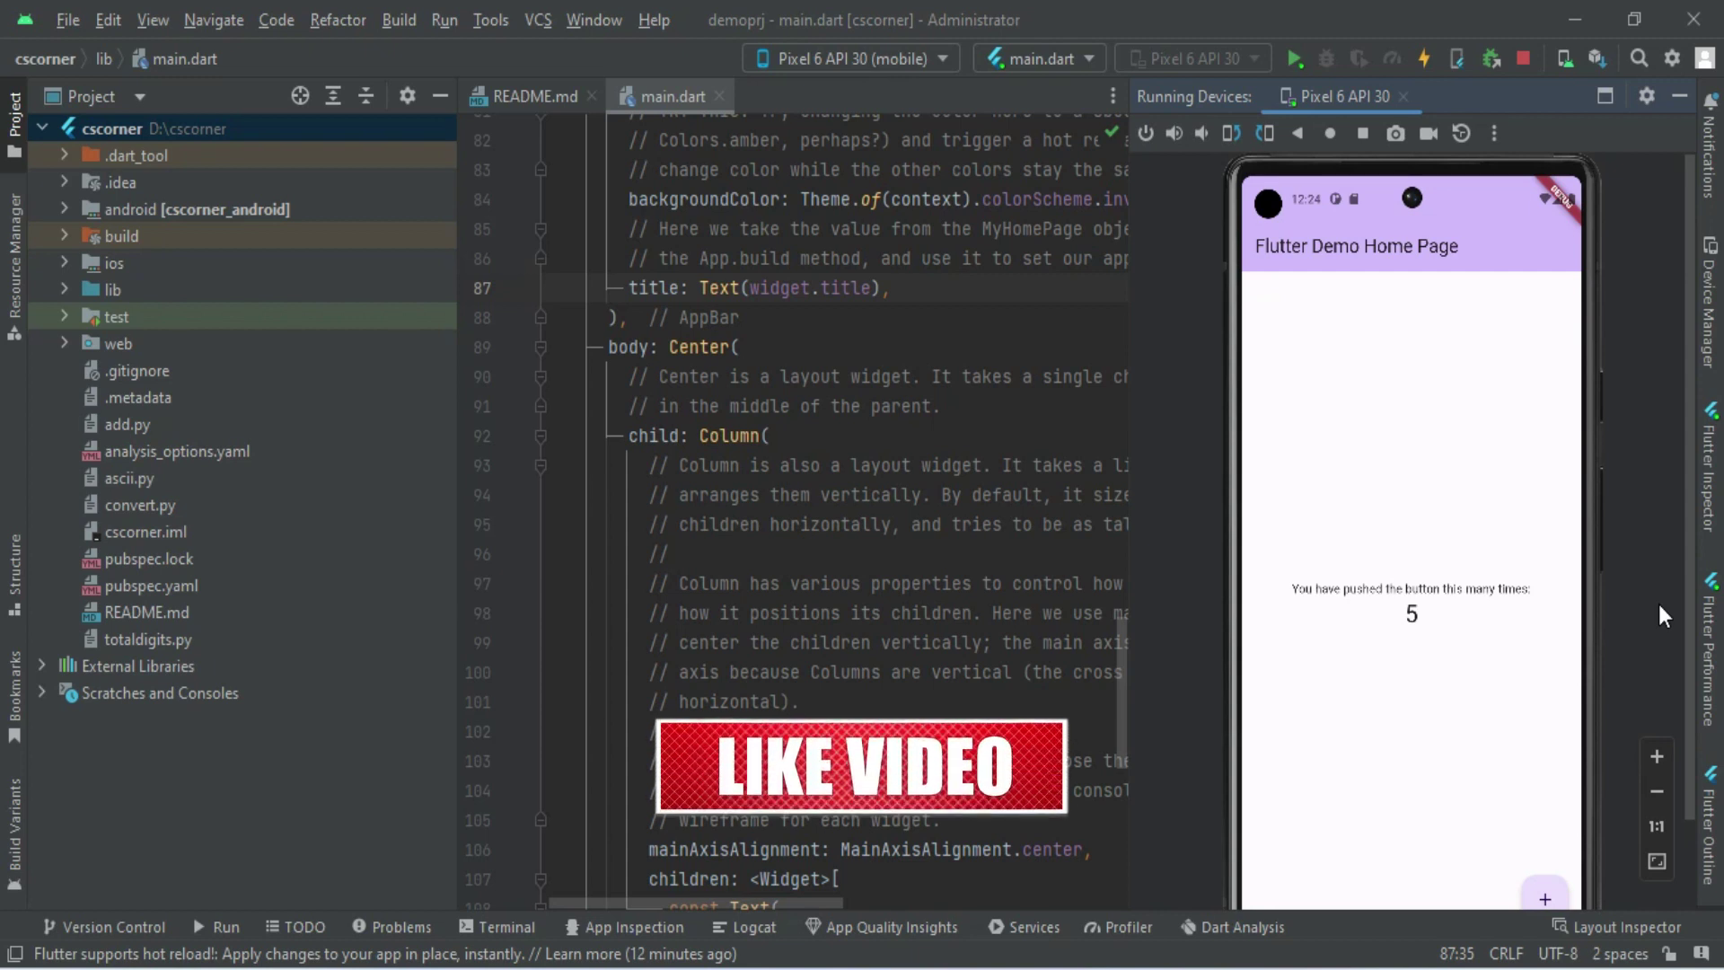
pyautogui.click(828, 585)
pyautogui.scroll(-6, 824, 646)
pyautogui.scroll(20, 824, 647)
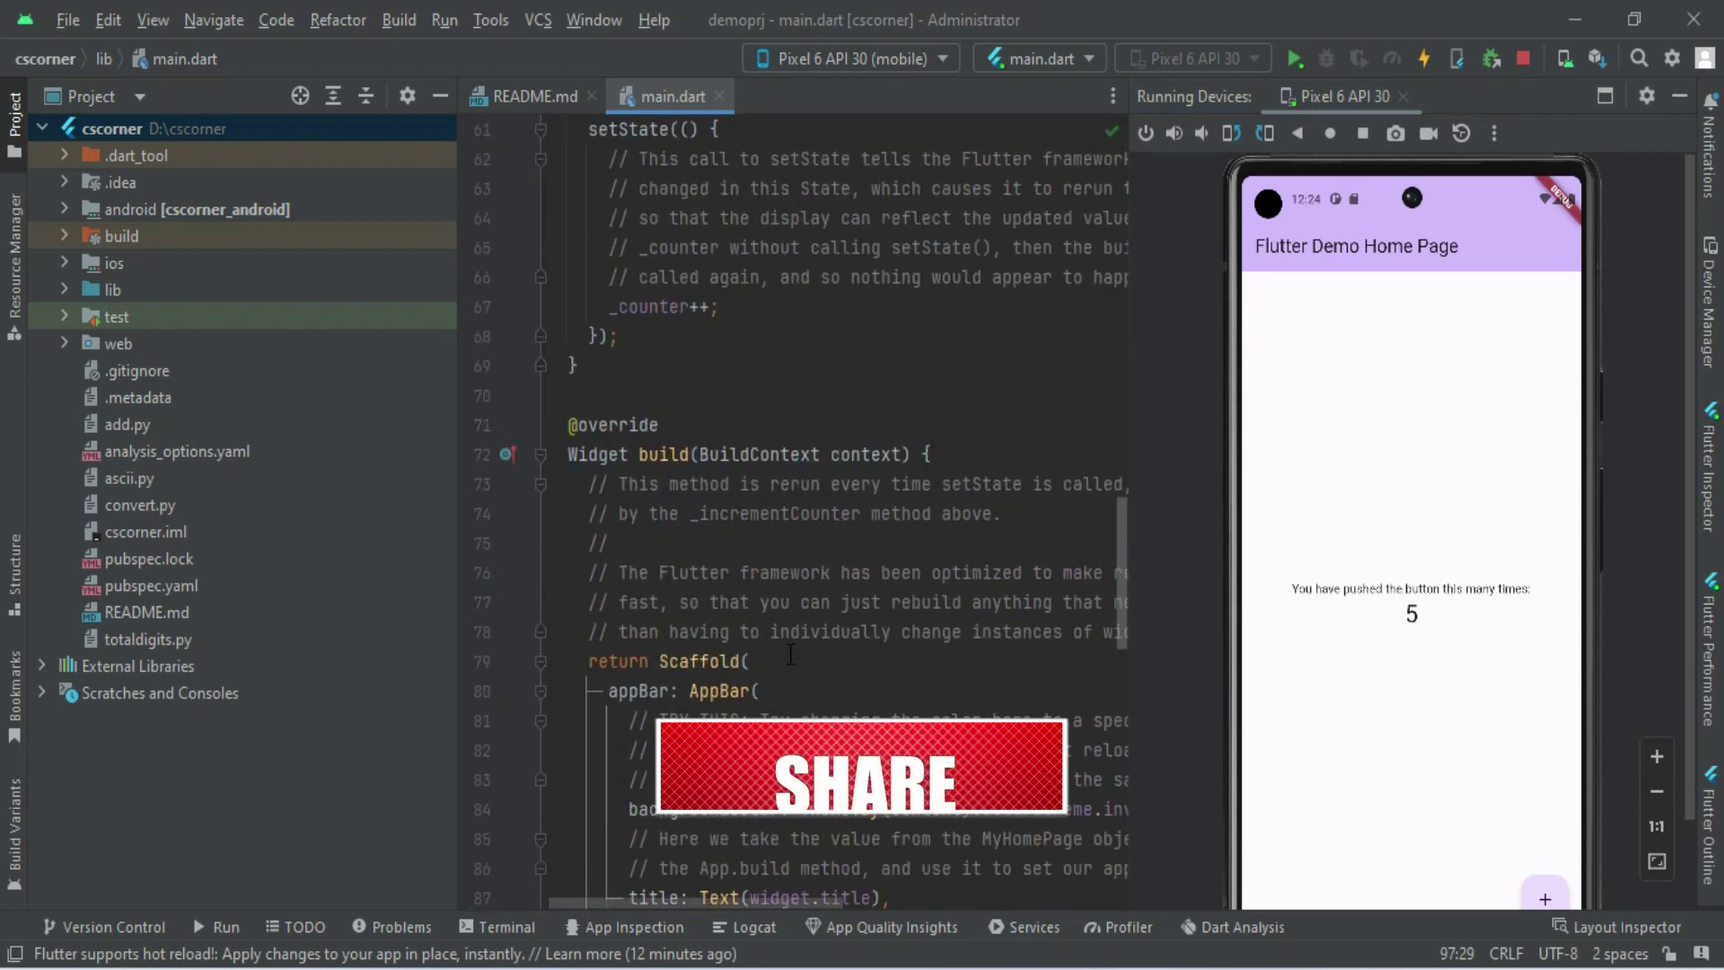
pyautogui.scroll(1, 790, 653)
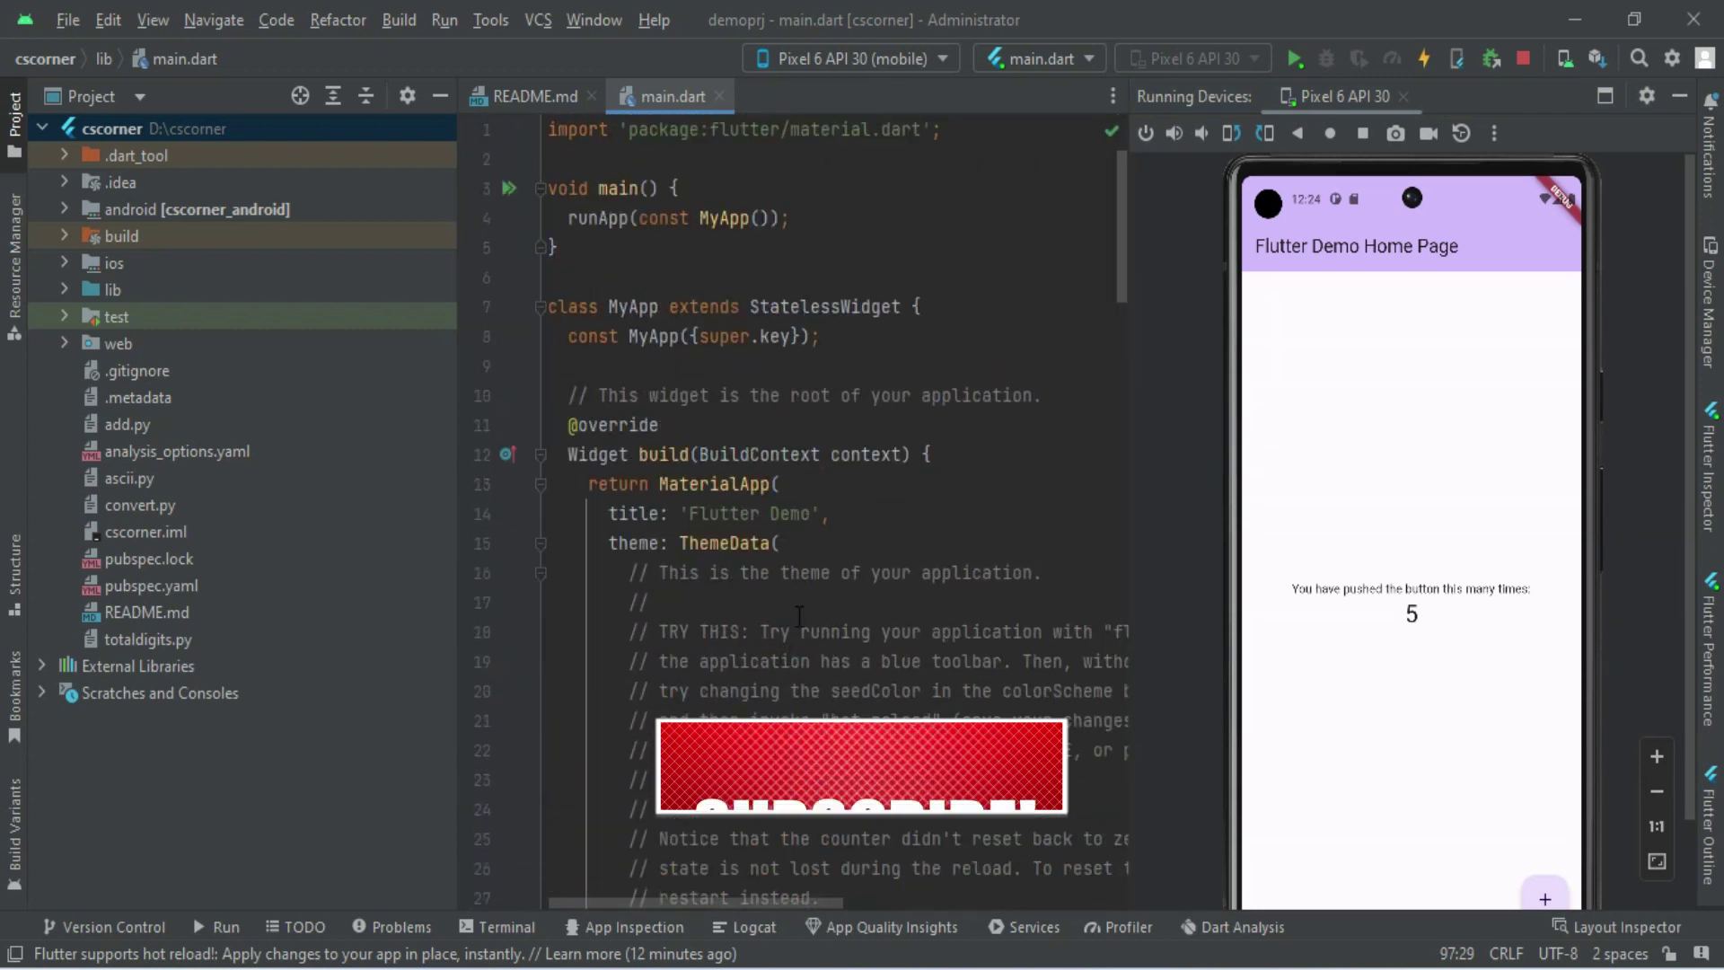
pyautogui.click(780, 608)
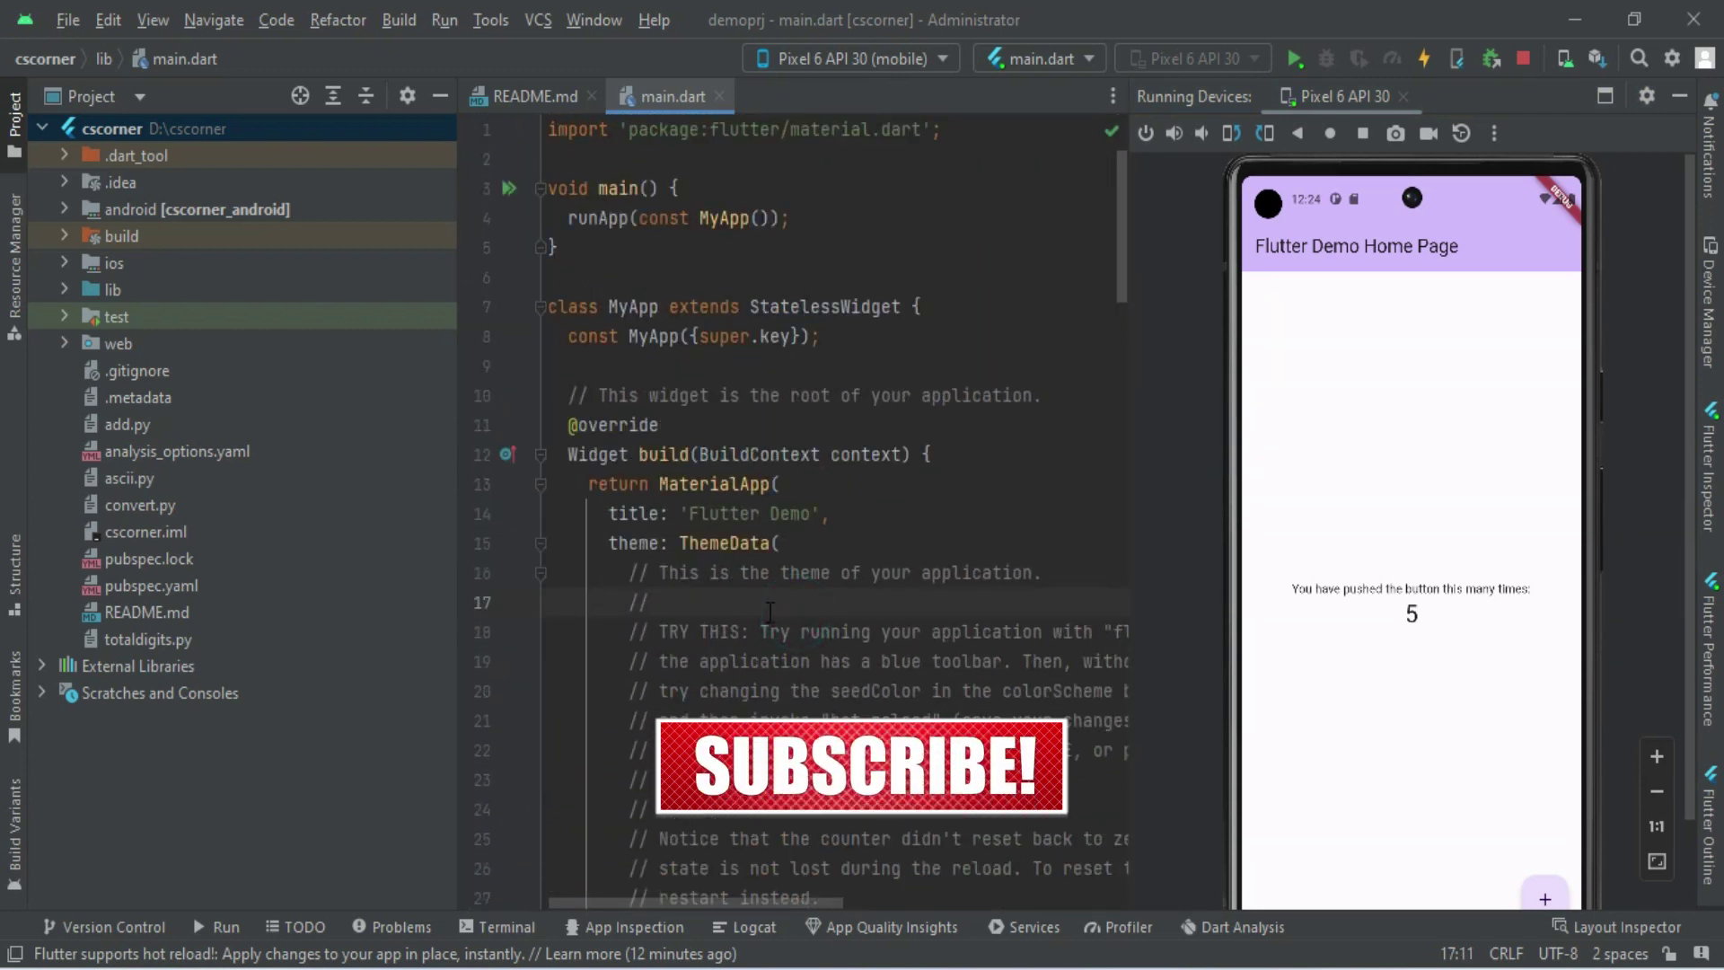